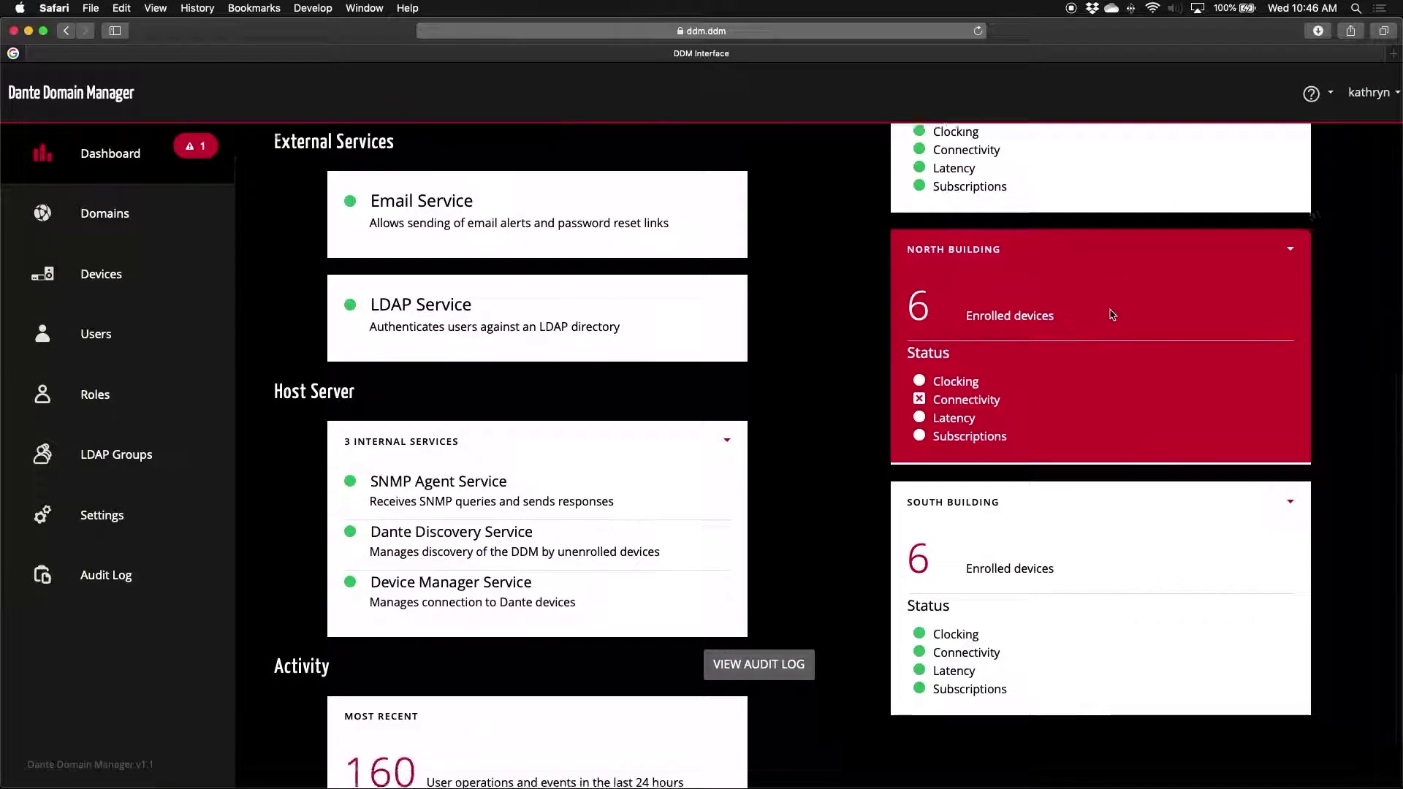
pyautogui.scroll(-1, 1111, 315)
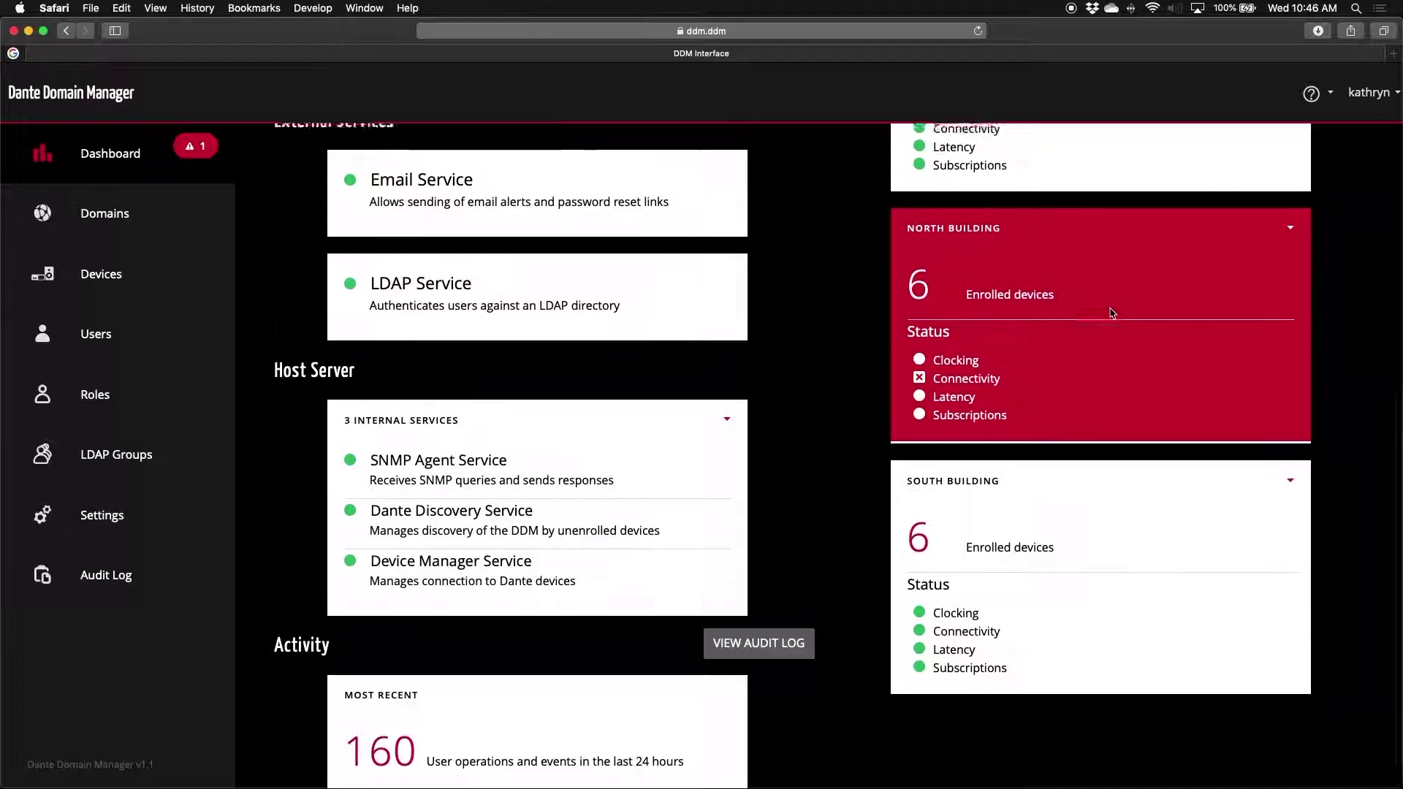
# Scroll the Dashboard back up to the Alerts banner reporting tableMic offline in North Building
pyautogui.scroll(5, 1112, 312)
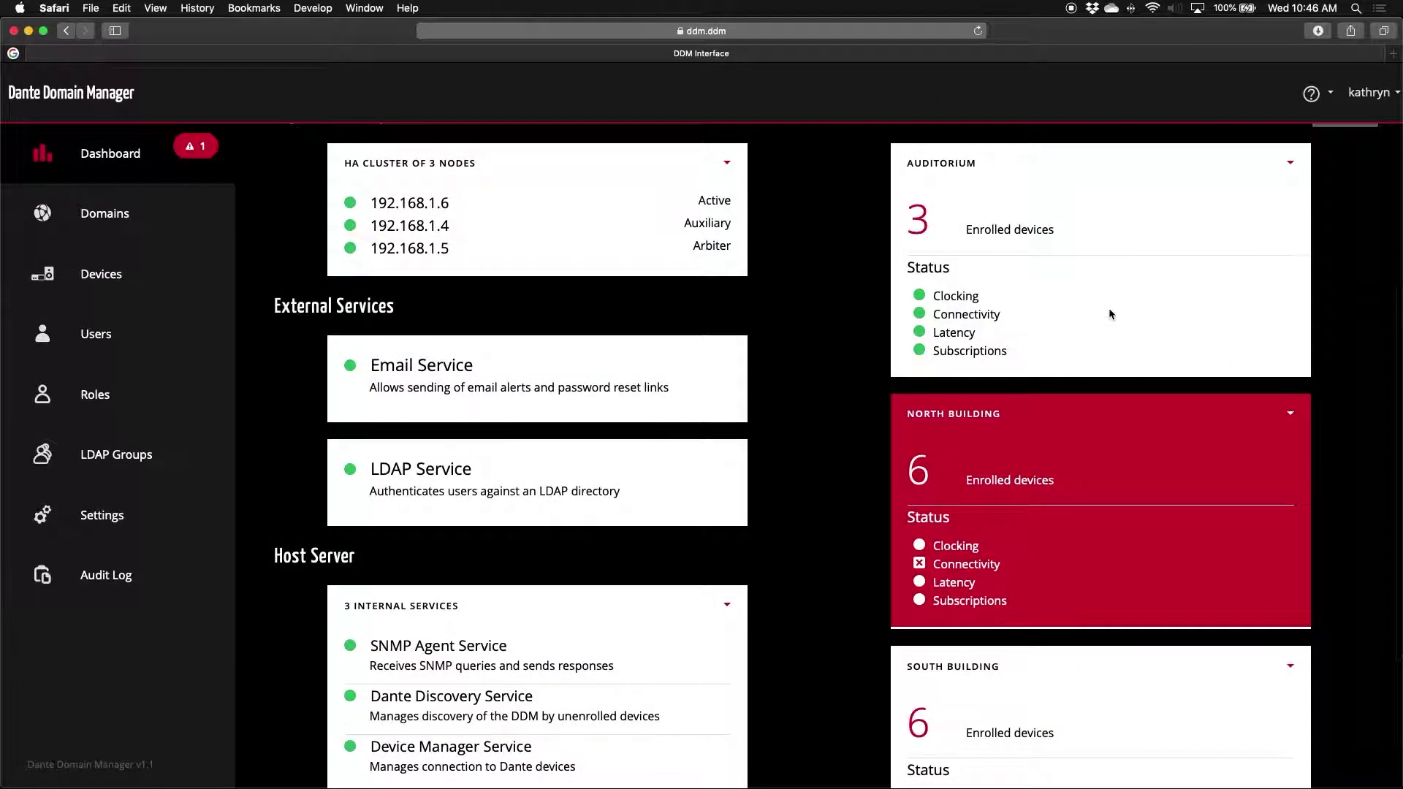
pyautogui.scroll(6, 1109, 309)
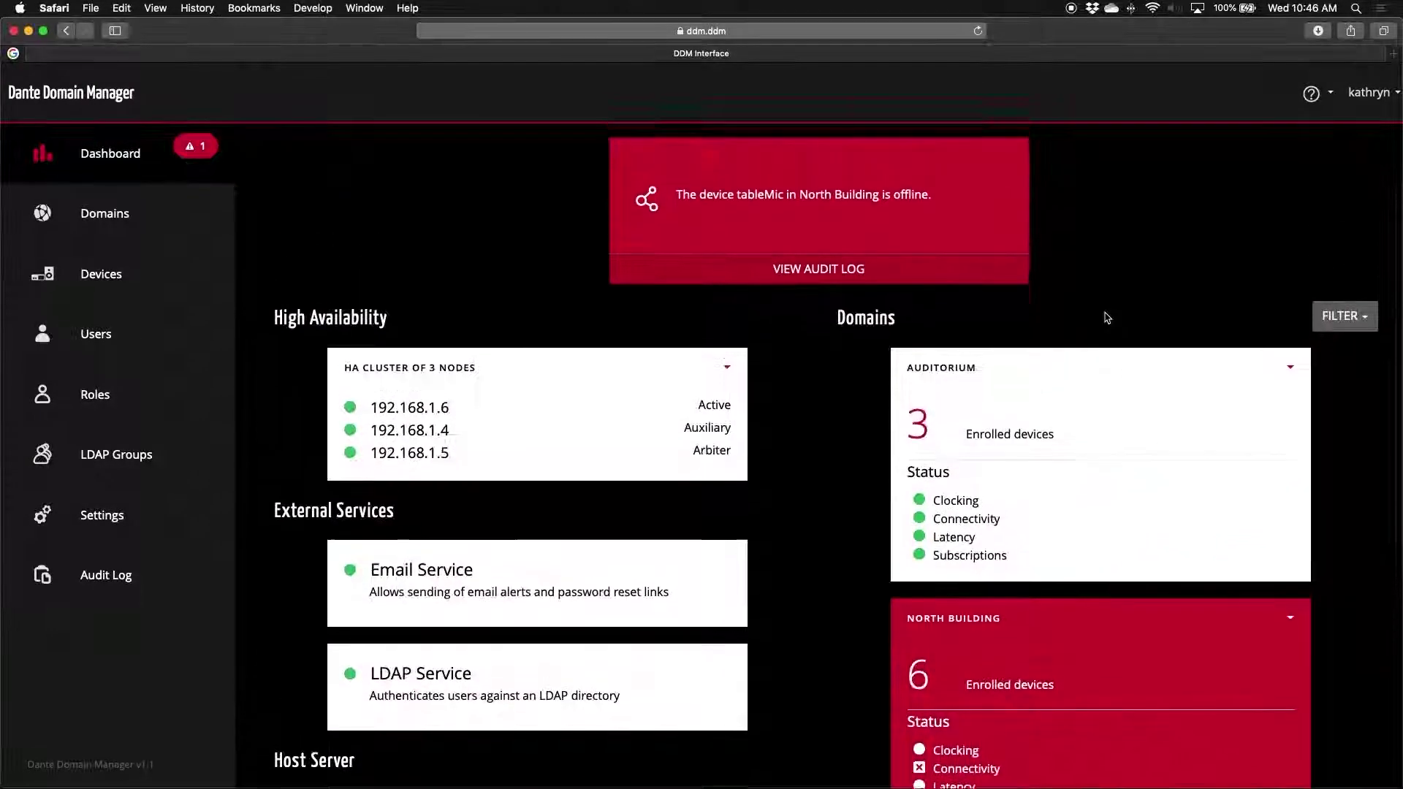
pyautogui.scroll(2, 1105, 317)
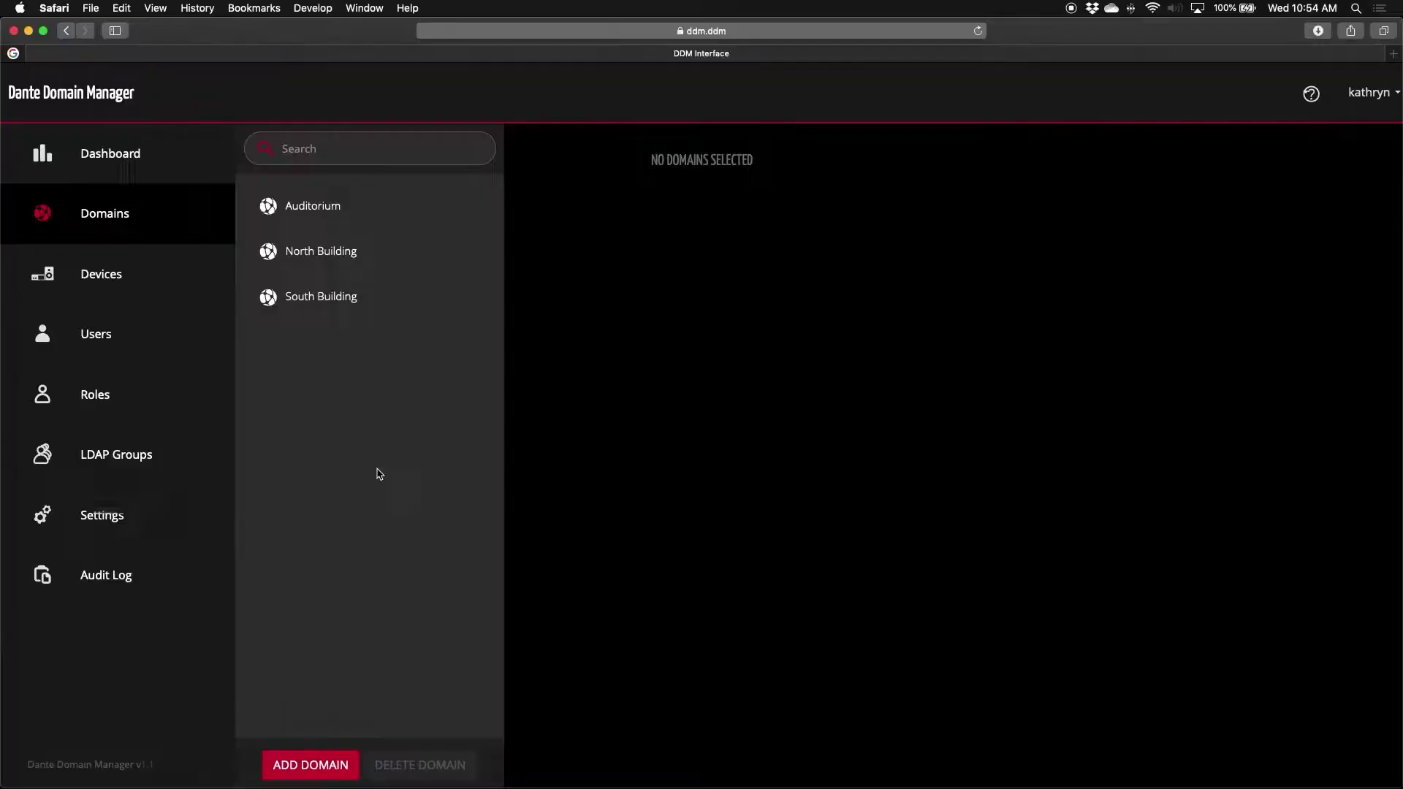
# Open the South Building domain's settings page from the Domains list
pyautogui.click(371, 302)
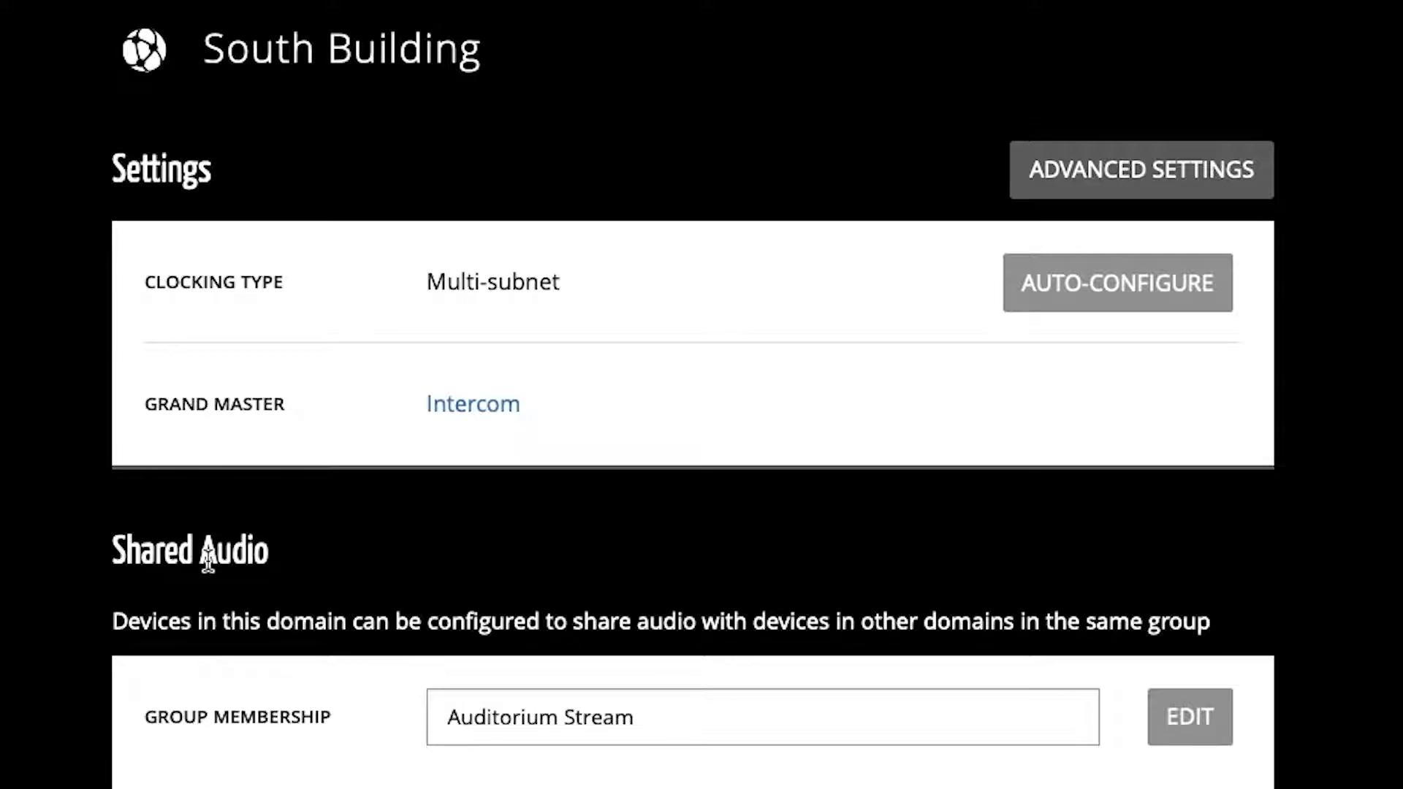
pyautogui.scroll(-10, 212, 569)
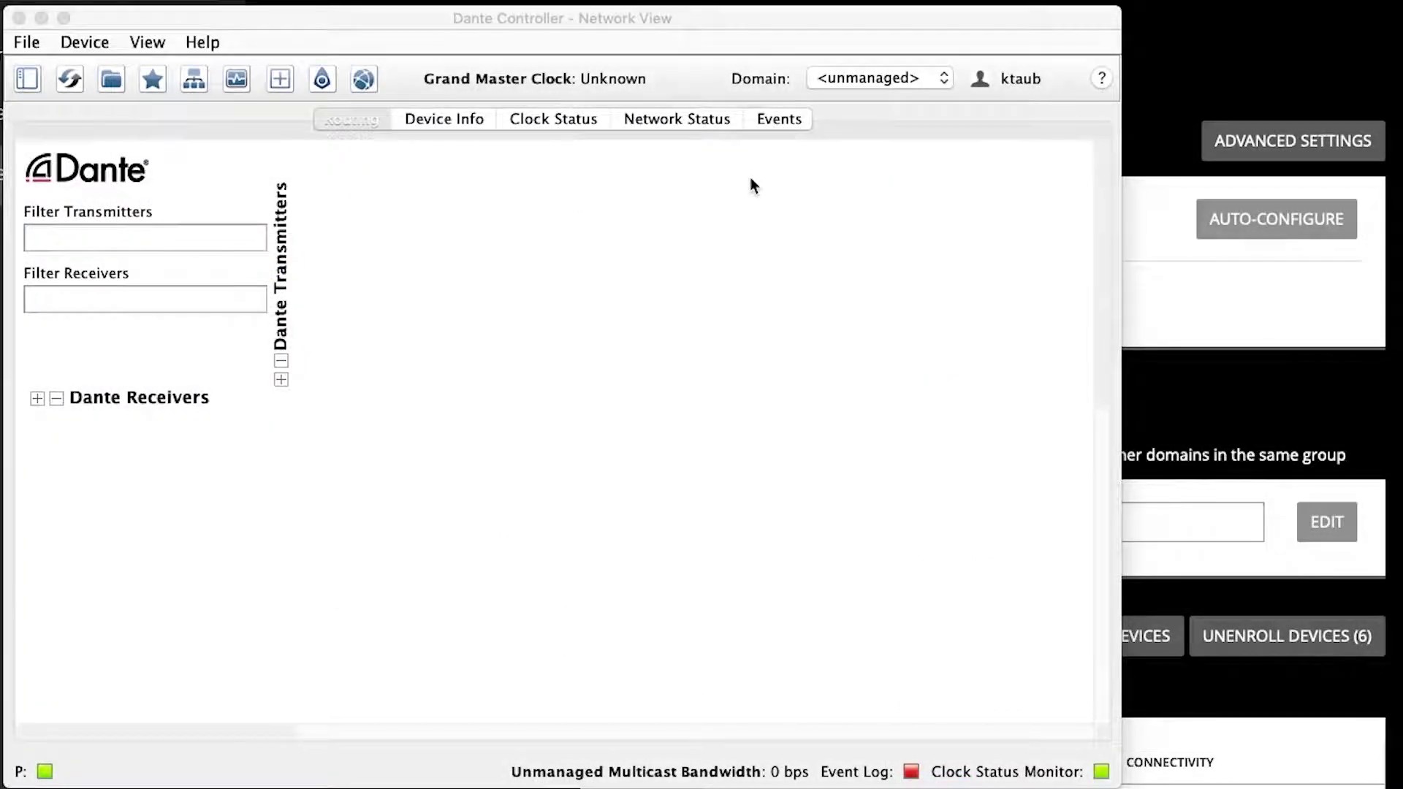
# Switch the Domain dropdown through Auditorium, North Building and South Building, then show South Building's Device Info
pyautogui.click(917, 76)
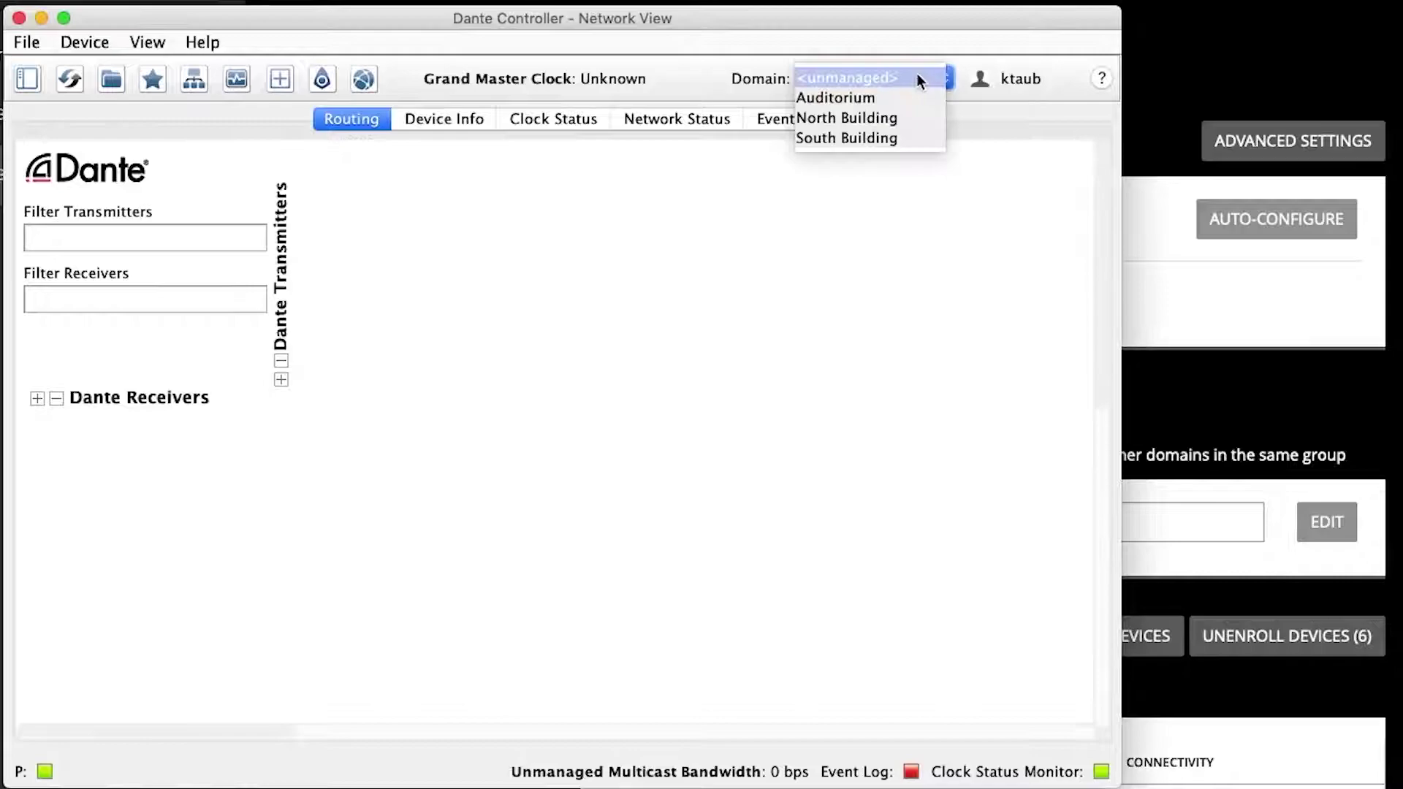
pyautogui.click(887, 98)
pyautogui.click(829, 83)
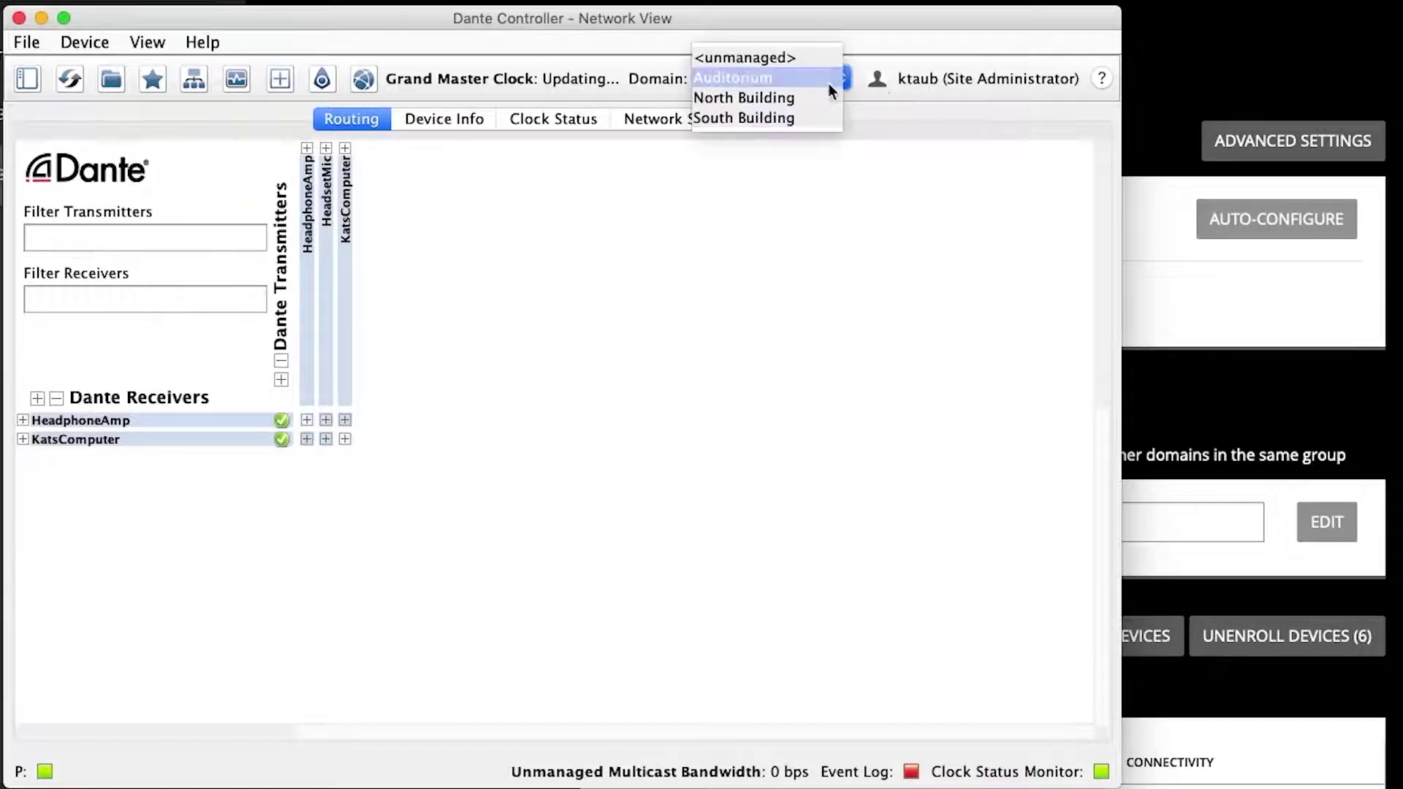
pyautogui.click(813, 96)
pyautogui.click(818, 82)
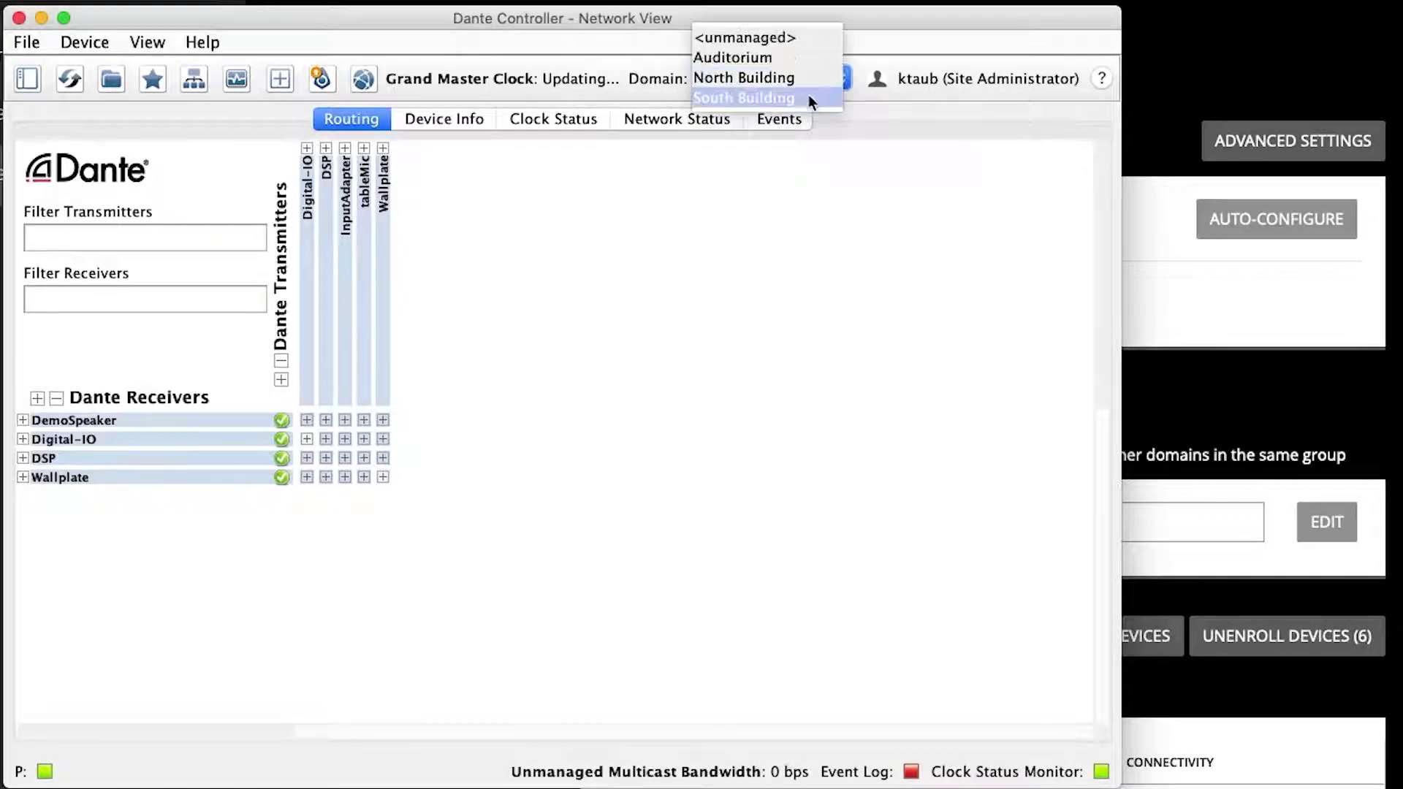
pyautogui.click(803, 99)
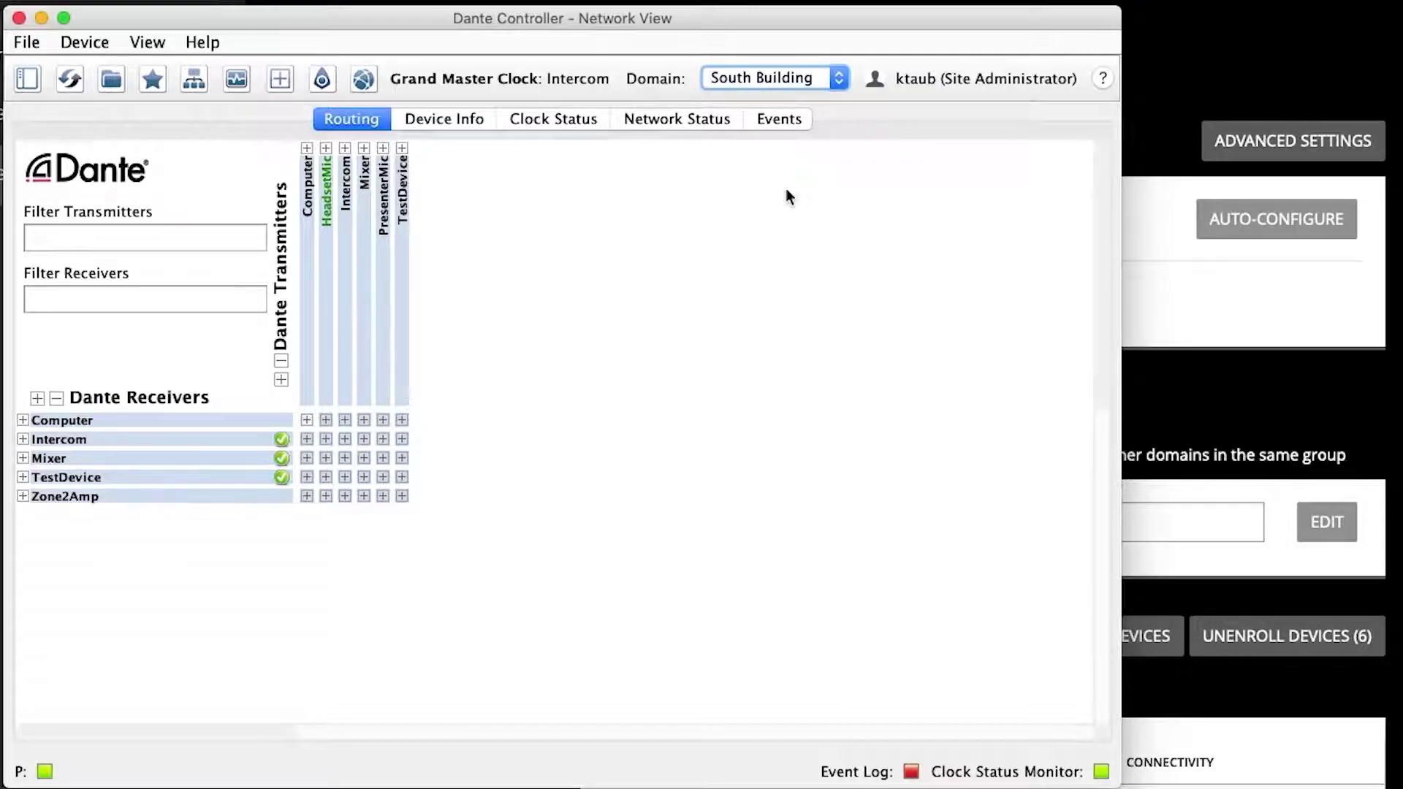
pyautogui.click(480, 117)
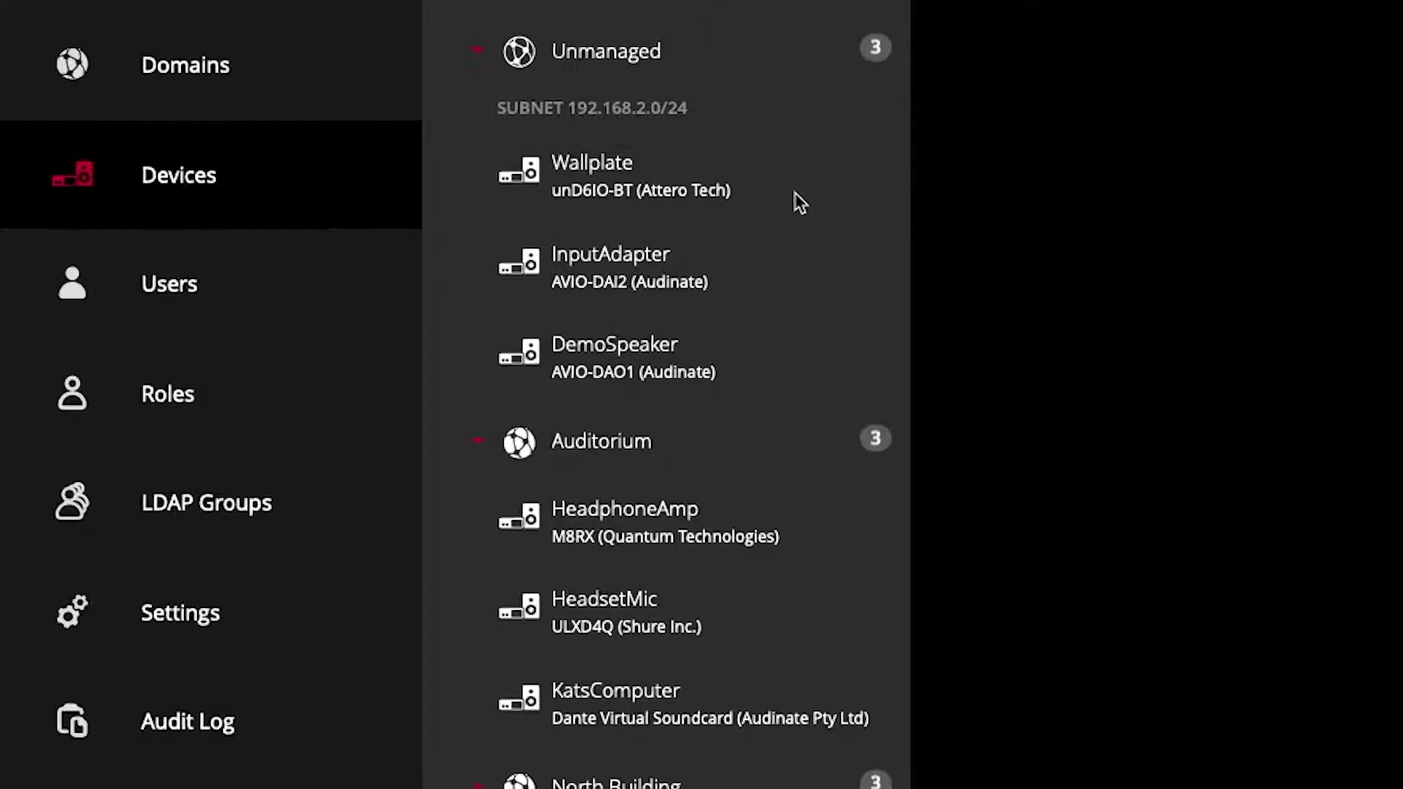
# Enroll Wallplate, InputAdapter and DemoSpeaker into the North Building domain
pyautogui.click(730, 368)
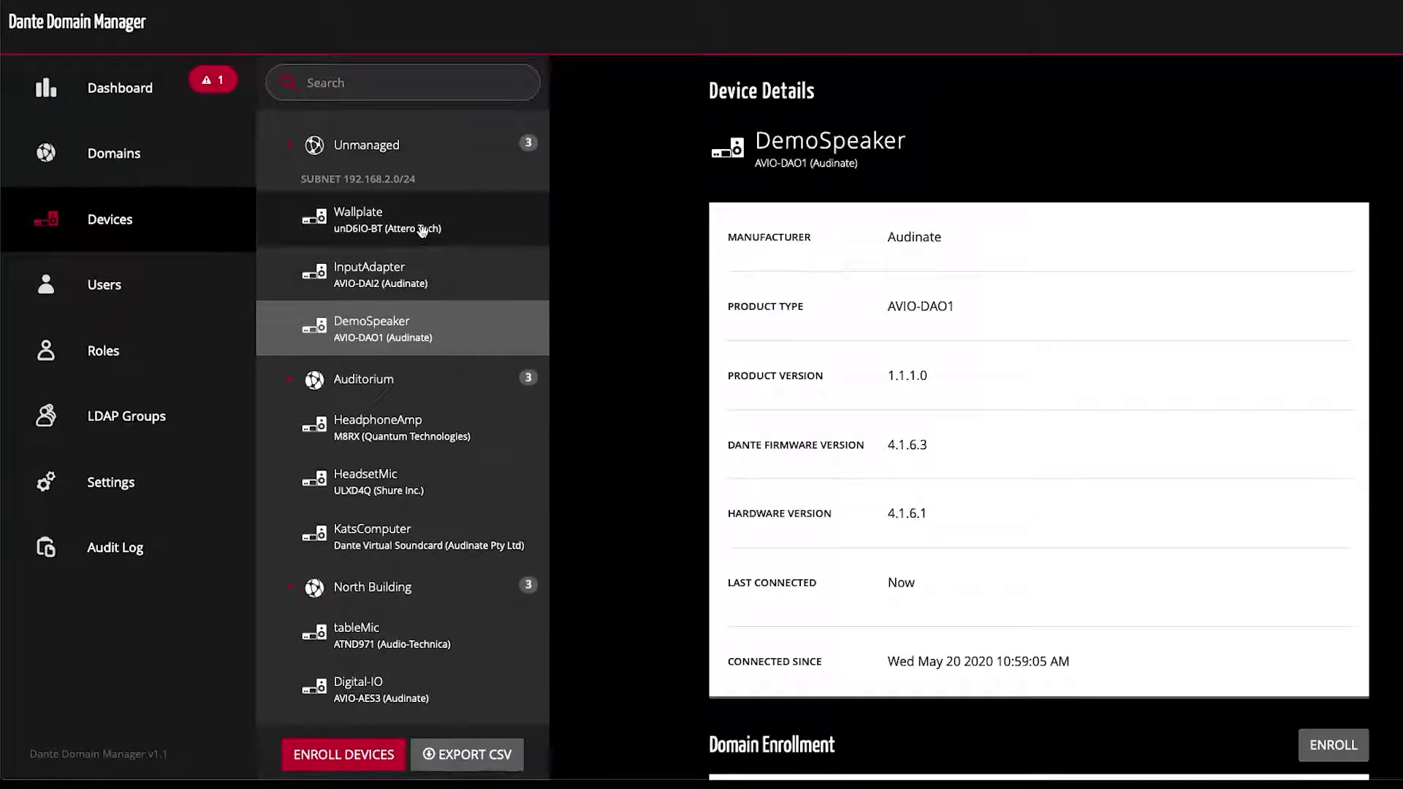
pyautogui.keyDown('shift'); pyautogui.click(421, 231); pyautogui.keyUp('shift')
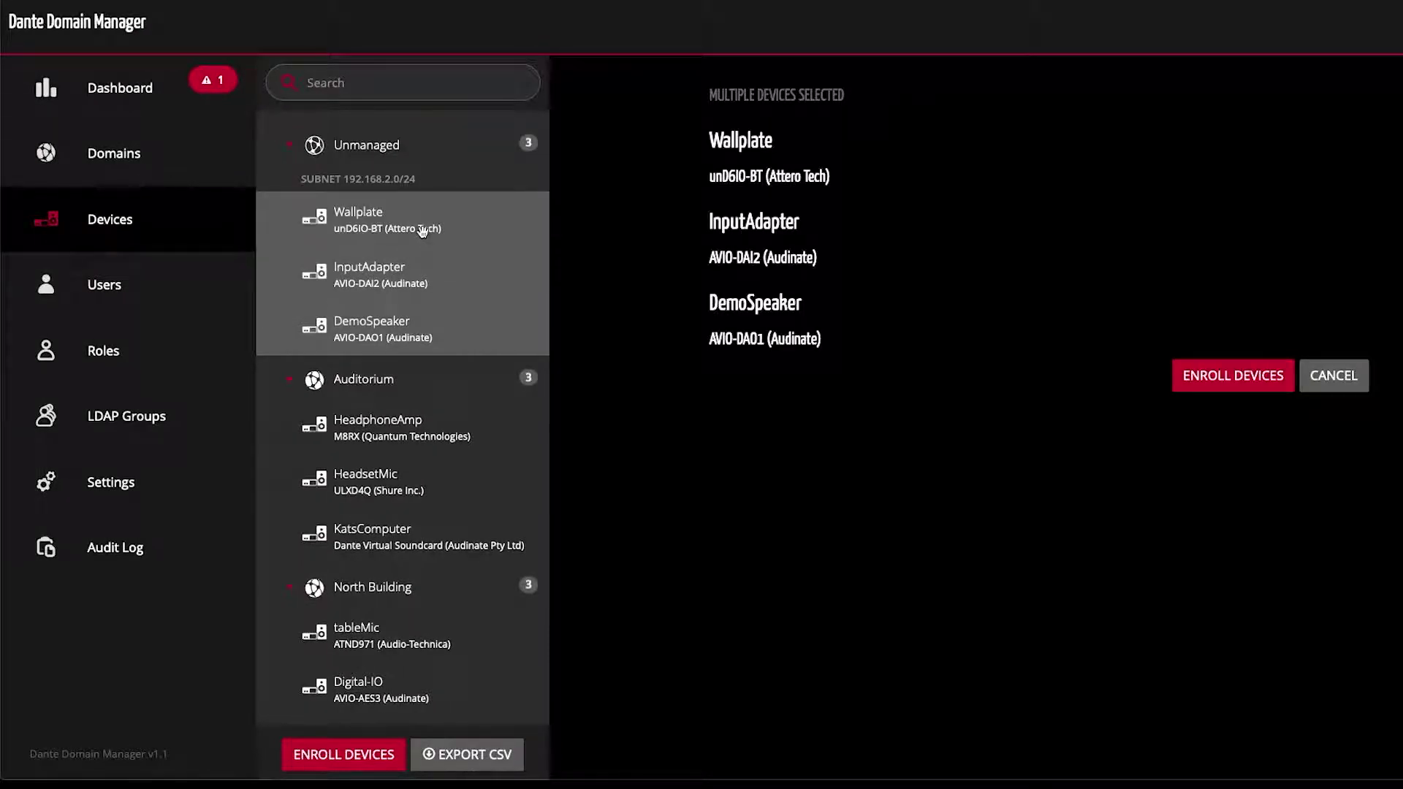
pyautogui.click(1245, 372)
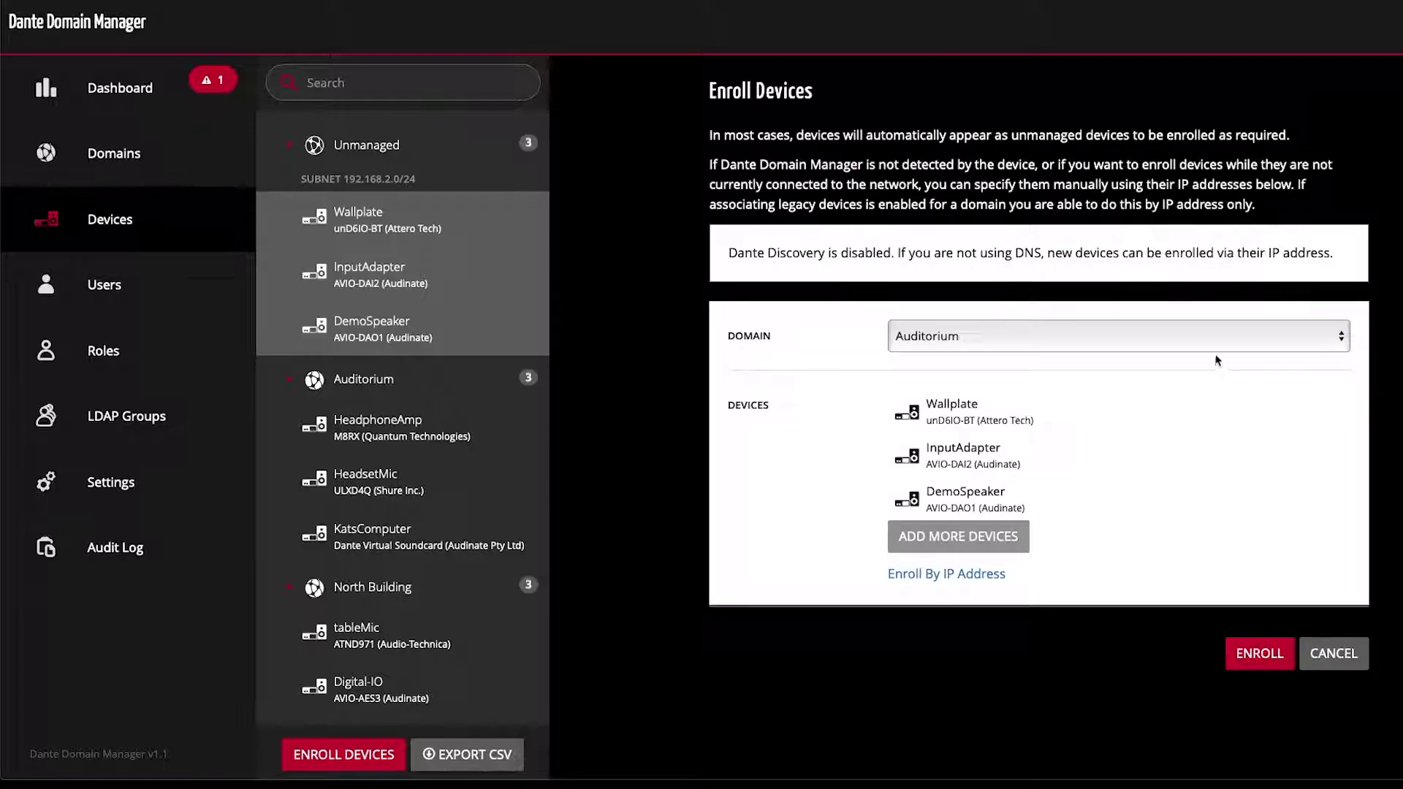
pyautogui.click(1211, 342)
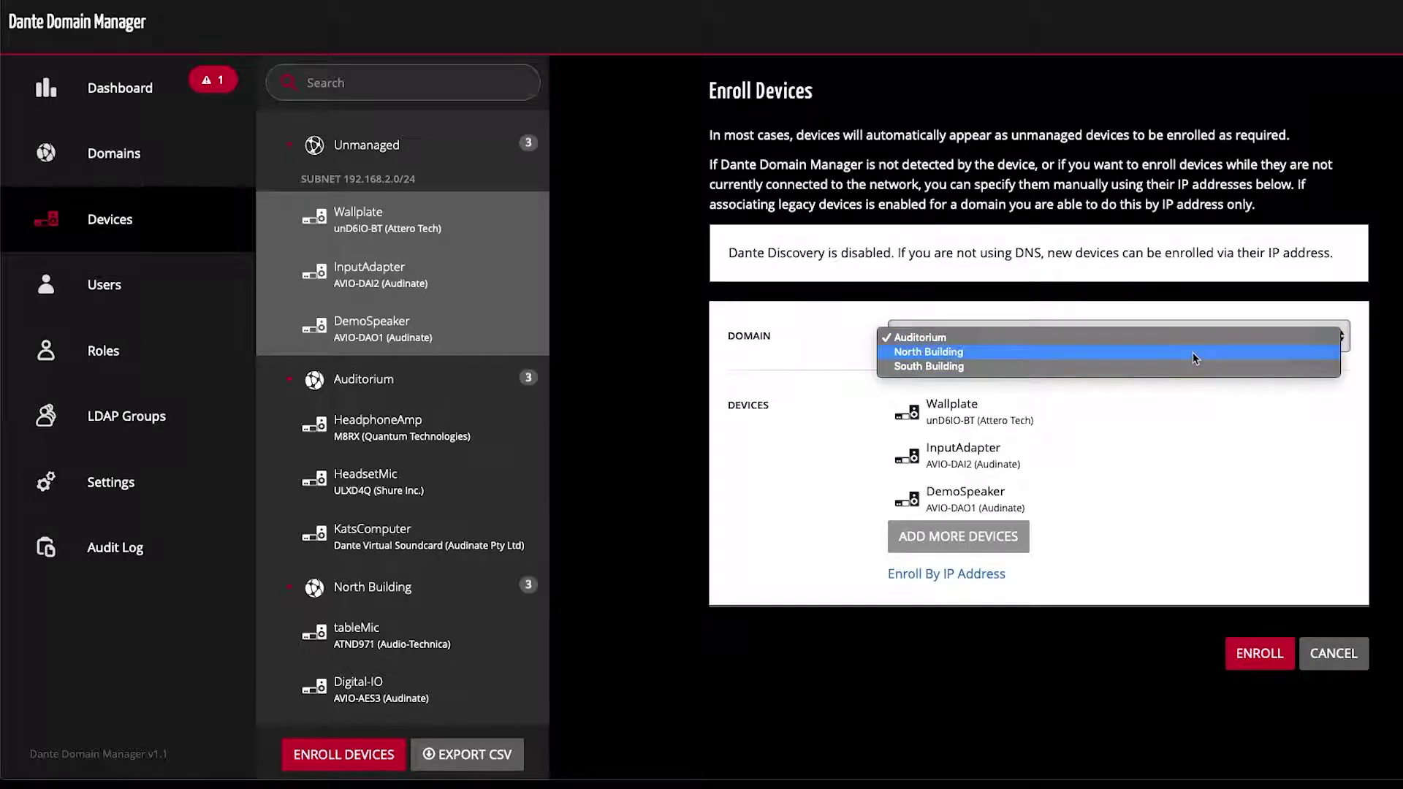
pyautogui.click(1196, 358)
pyautogui.click(1273, 660)
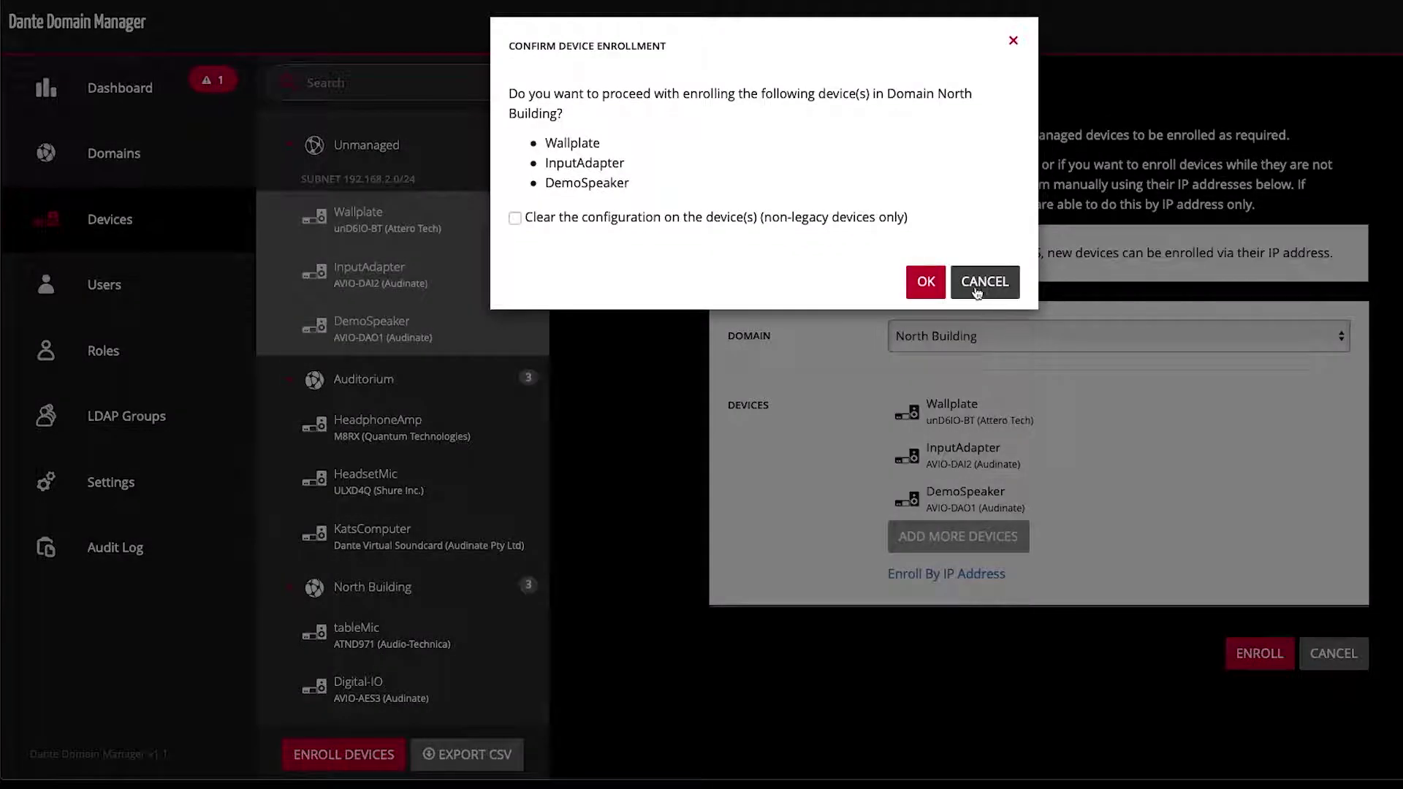
pyautogui.click(925, 282)
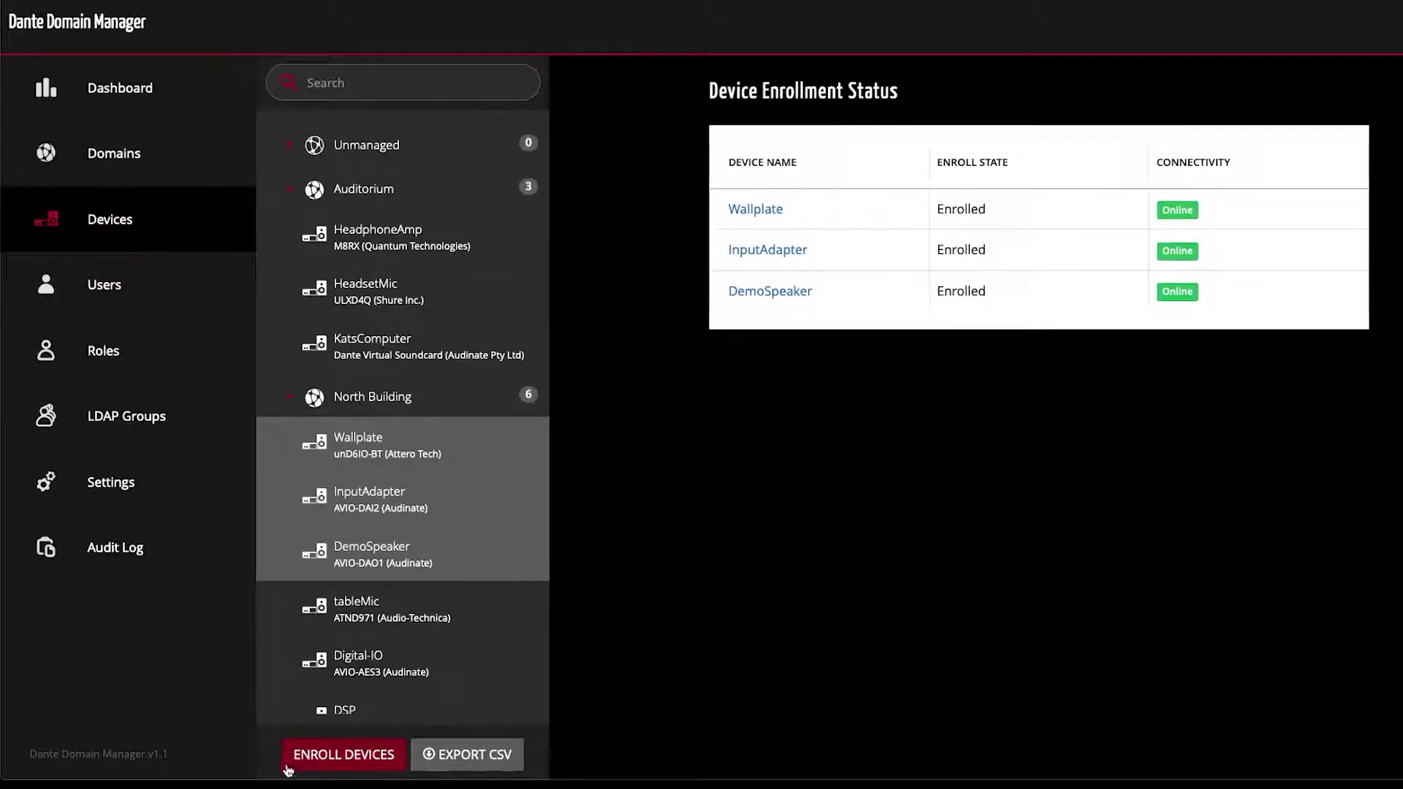
# Start a new enrollment by IP address, importing devices from DanteDevices.csv
pyautogui.click(316, 767)
pyautogui.click(927, 575)
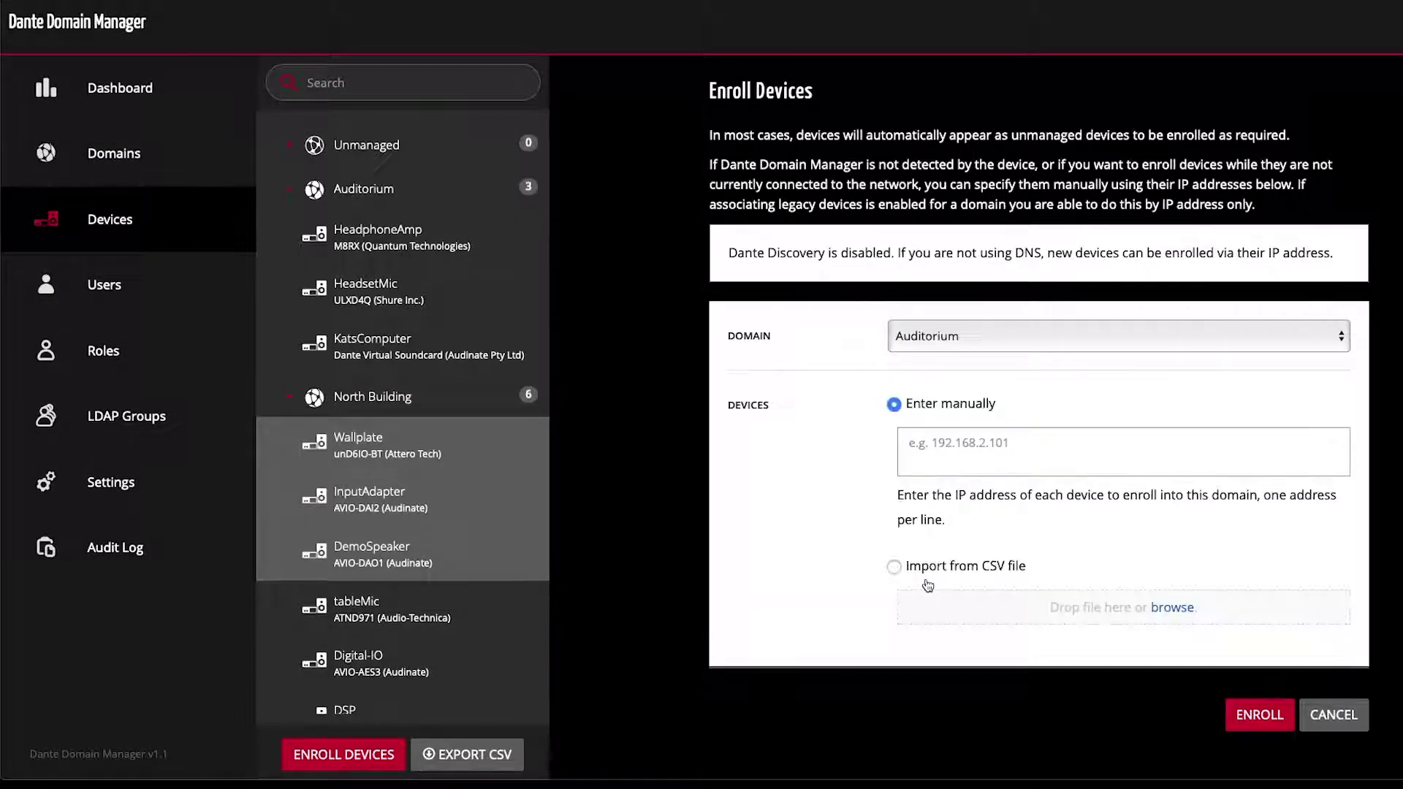
pyautogui.click(958, 452)
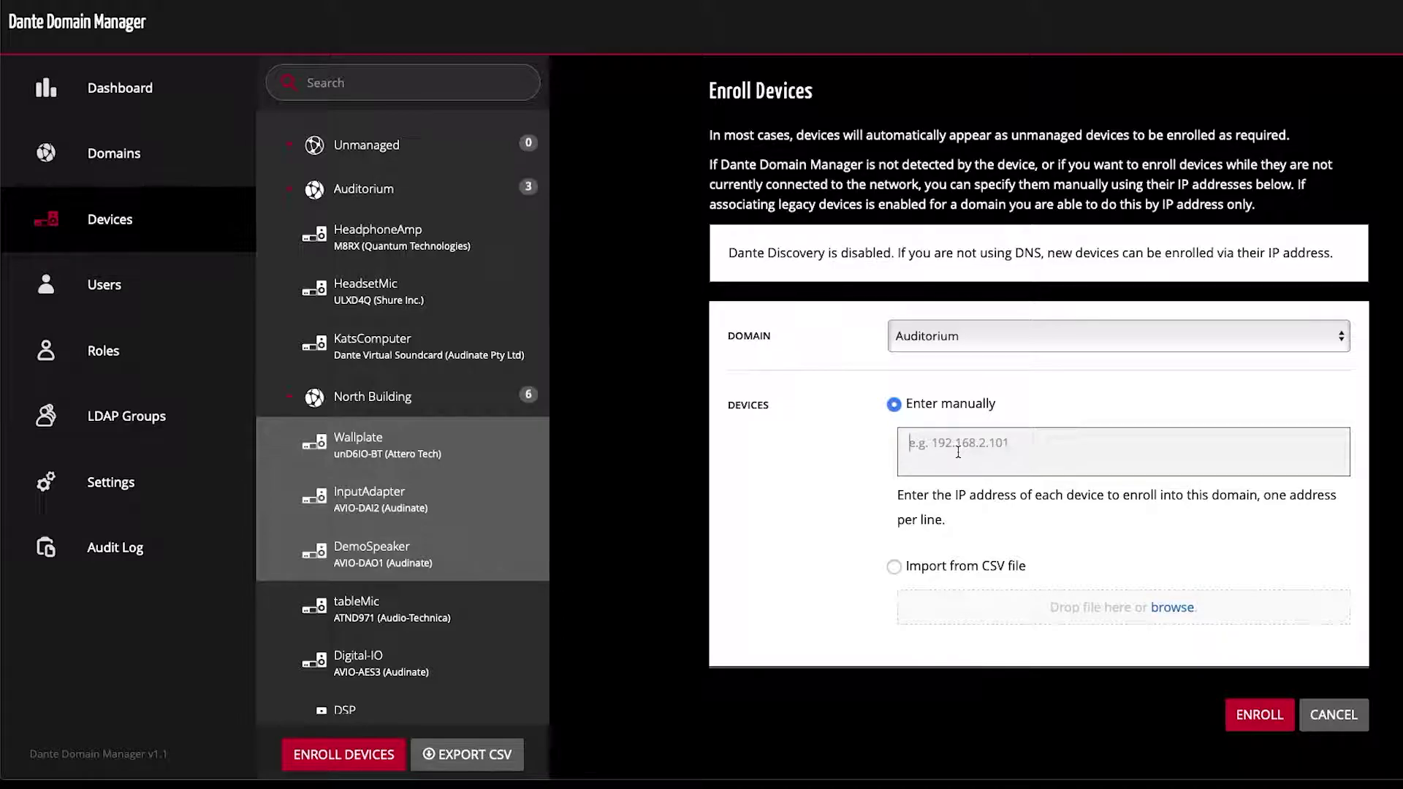
pyautogui.click(930, 571)
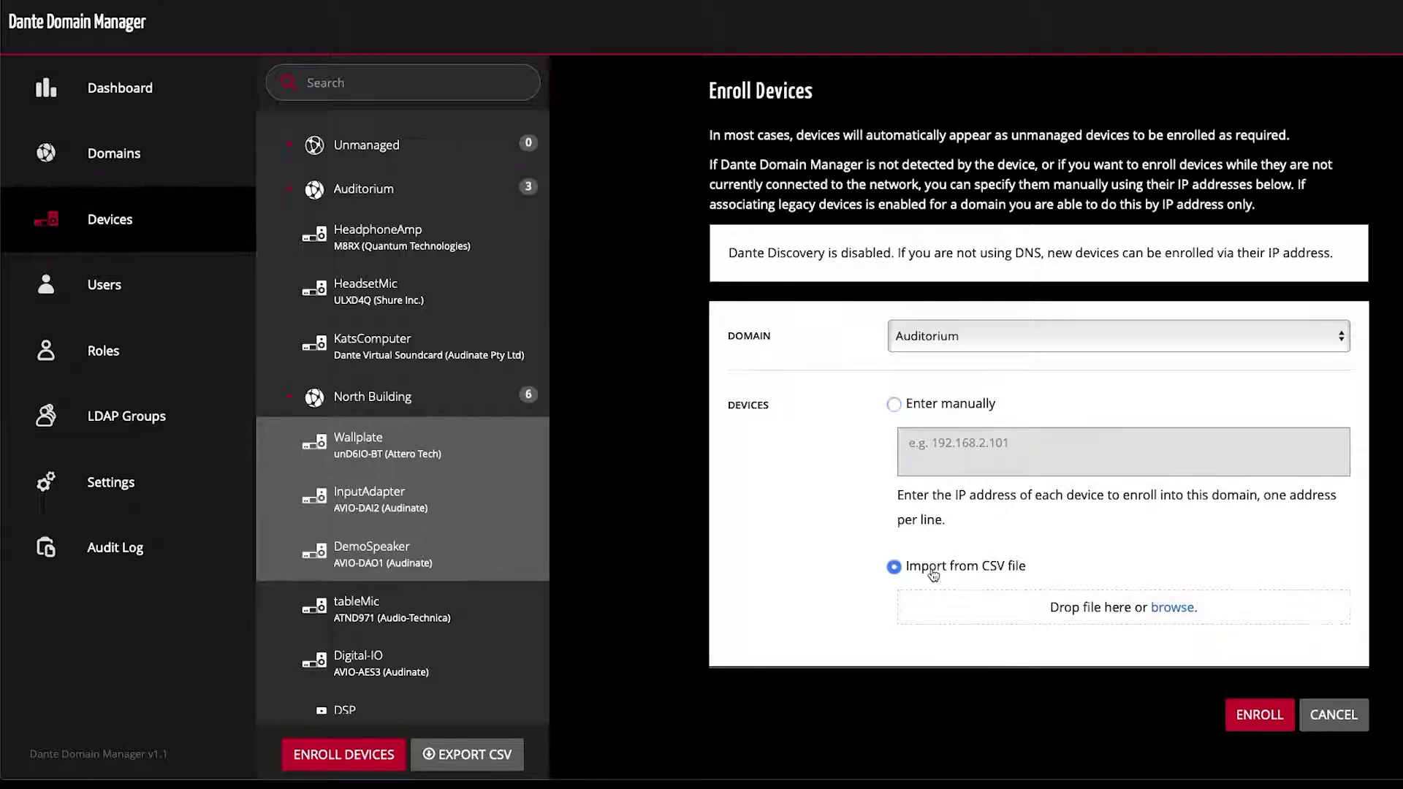
pyautogui.moveTo(168, 785); pyautogui.dragTo(1114, 595)
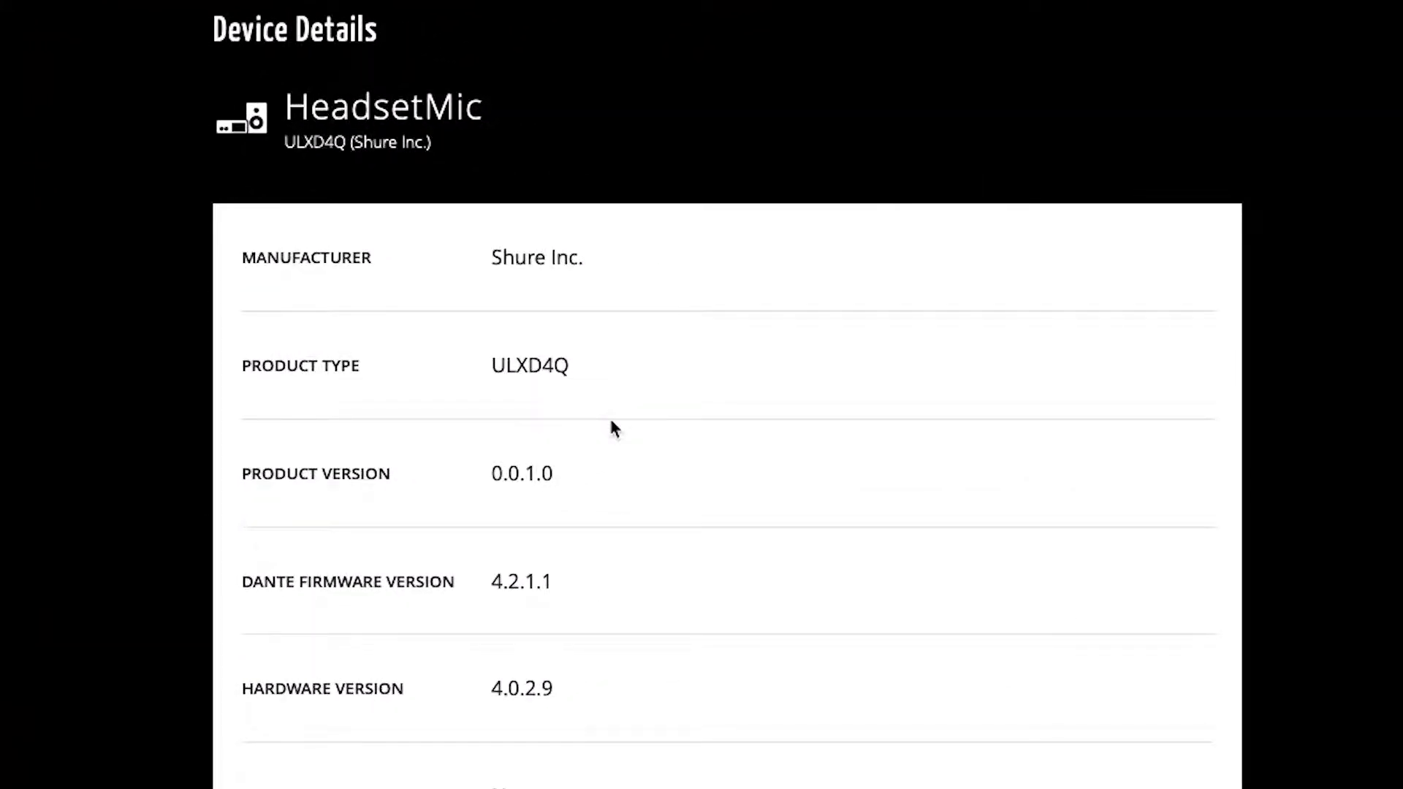
# Scroll through HeadsetMic's details to Controller Permissions, then export the device list as CSV
pyautogui.scroll(-2, 625, 475)
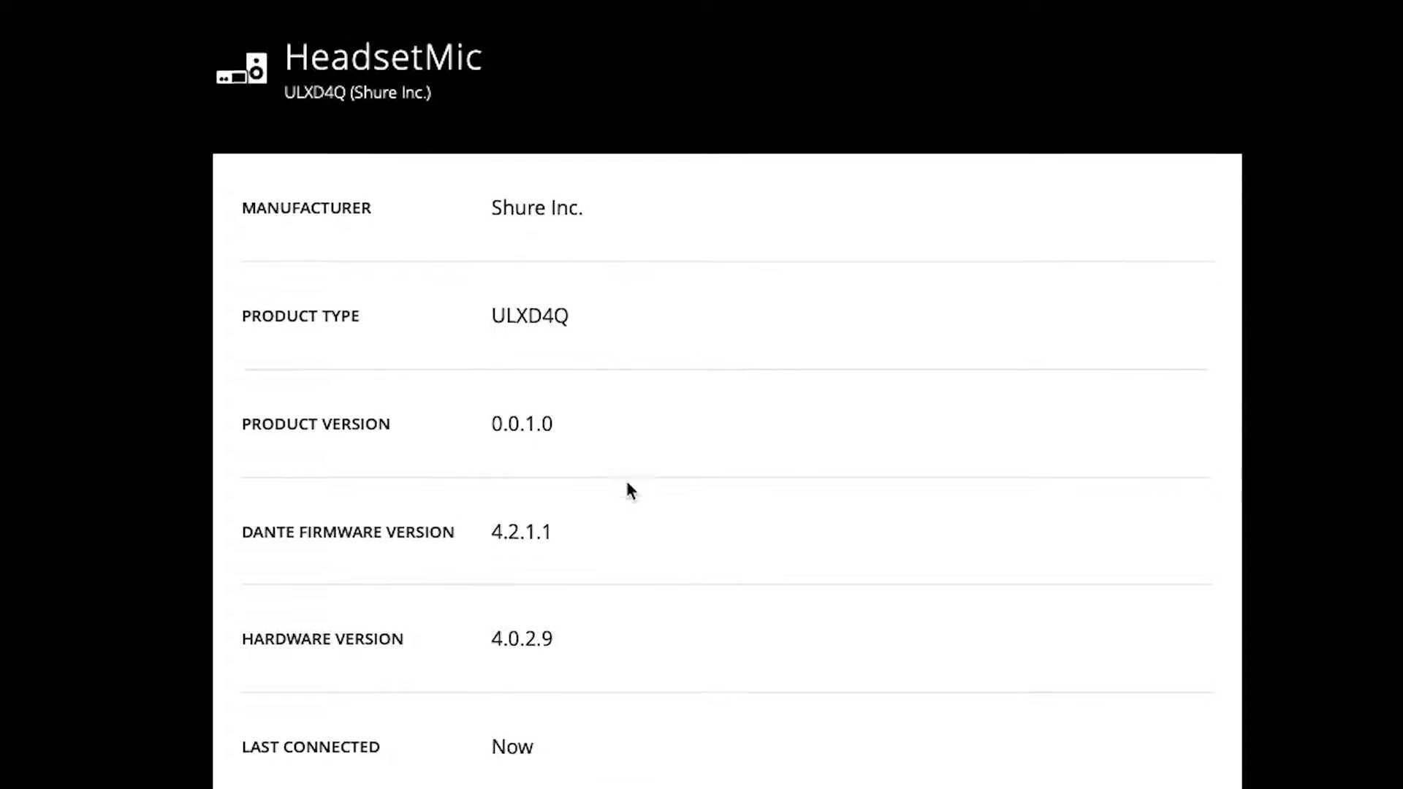
pyautogui.scroll(-6, 627, 483)
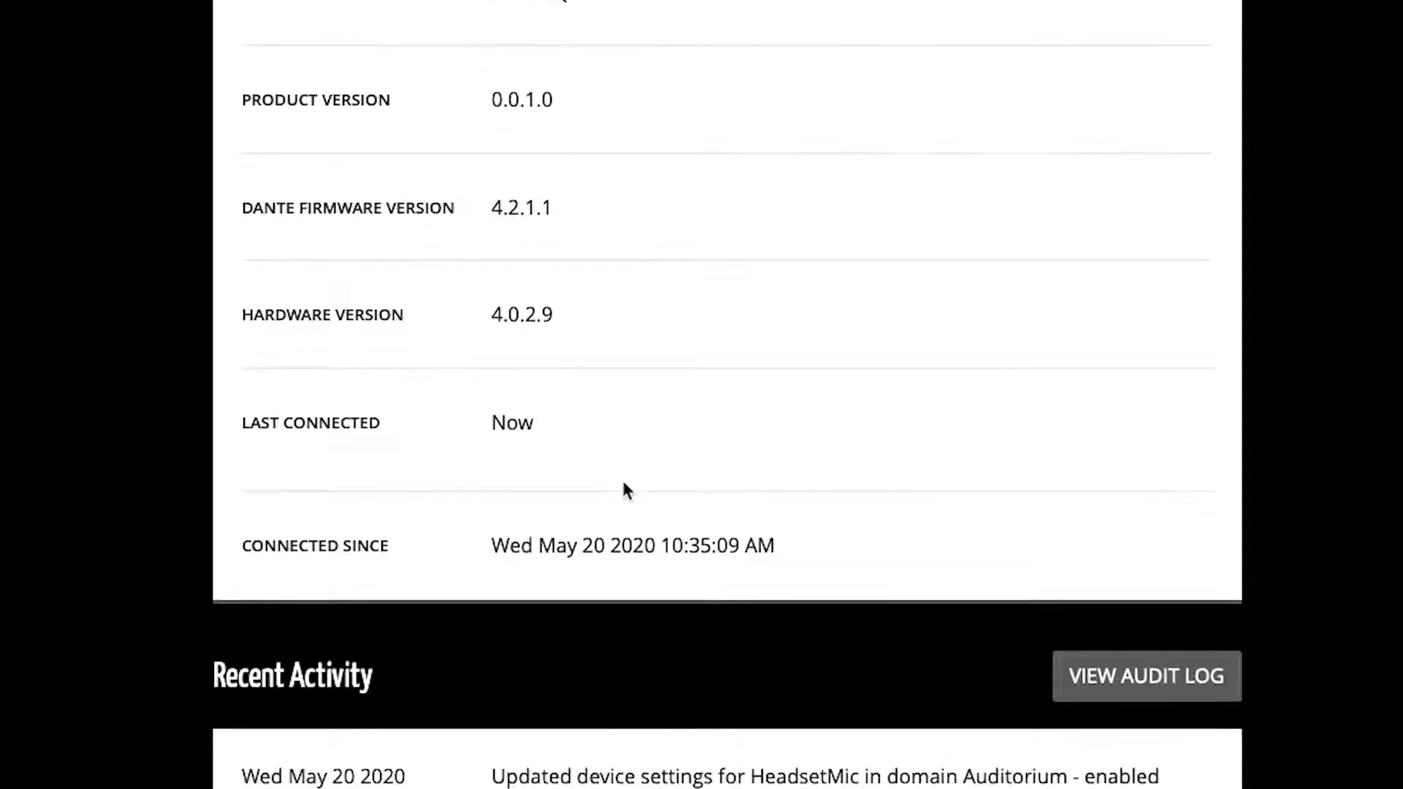
pyautogui.scroll(-11, 627, 491)
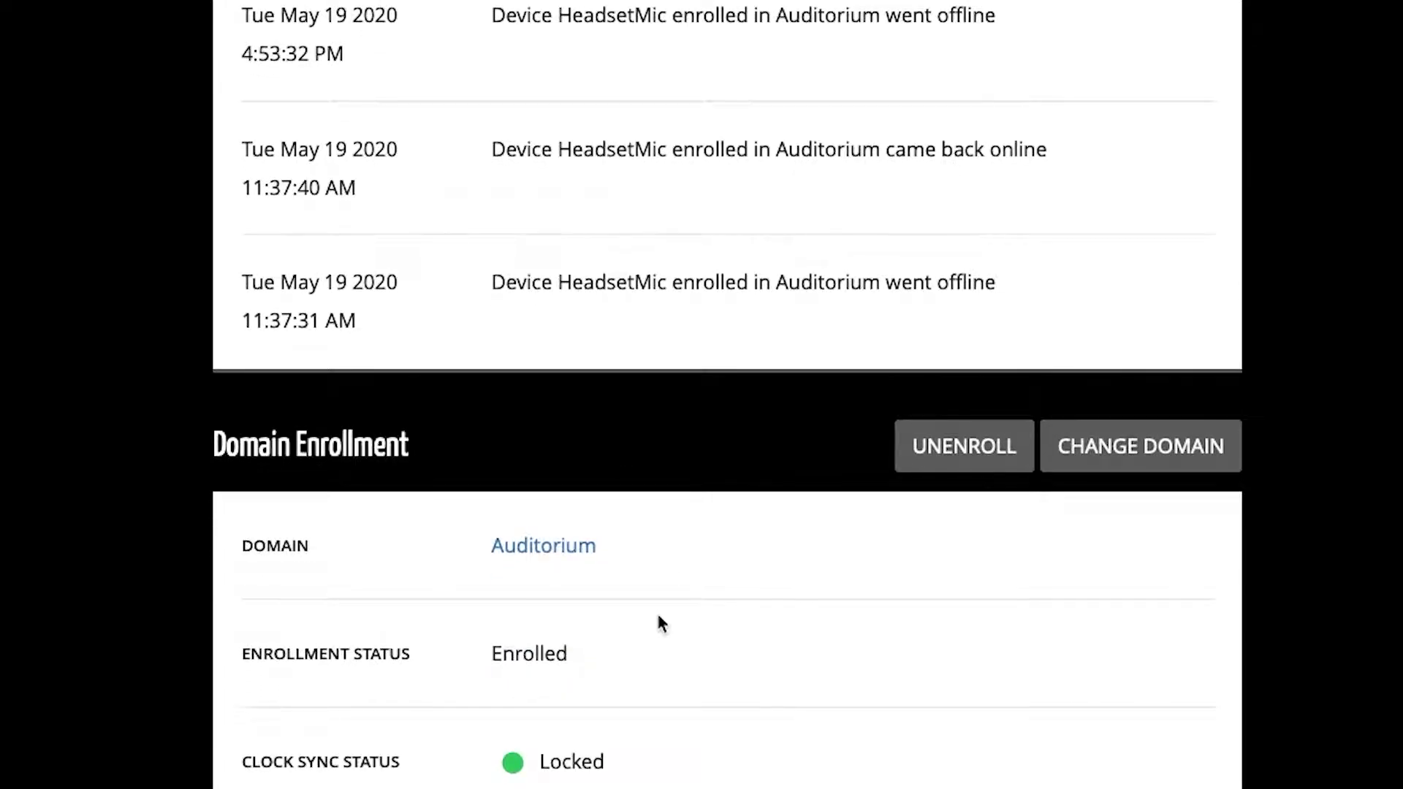
pyautogui.scroll(-4, 661, 620)
pyautogui.scroll(-11, 662, 621)
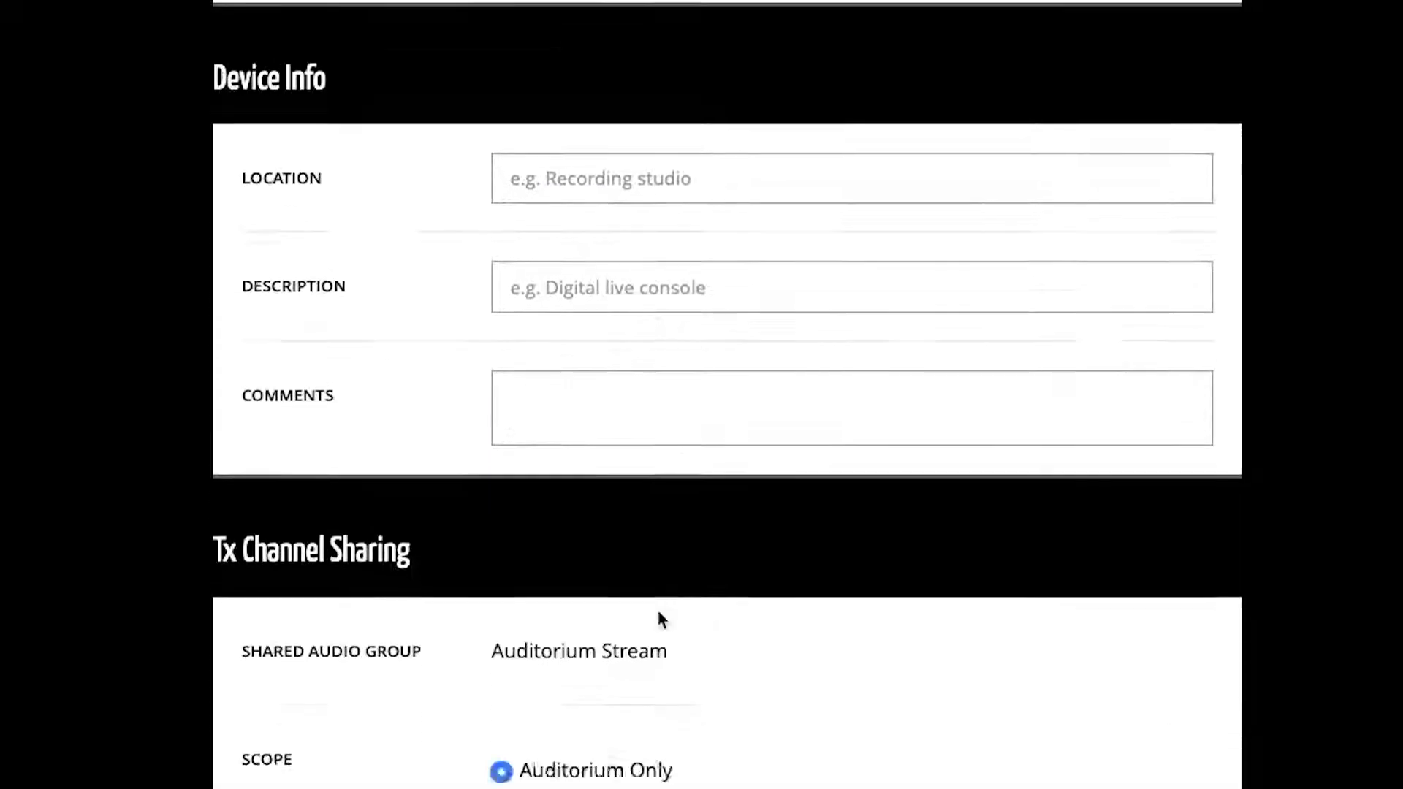
pyautogui.scroll(-3, 746, 649)
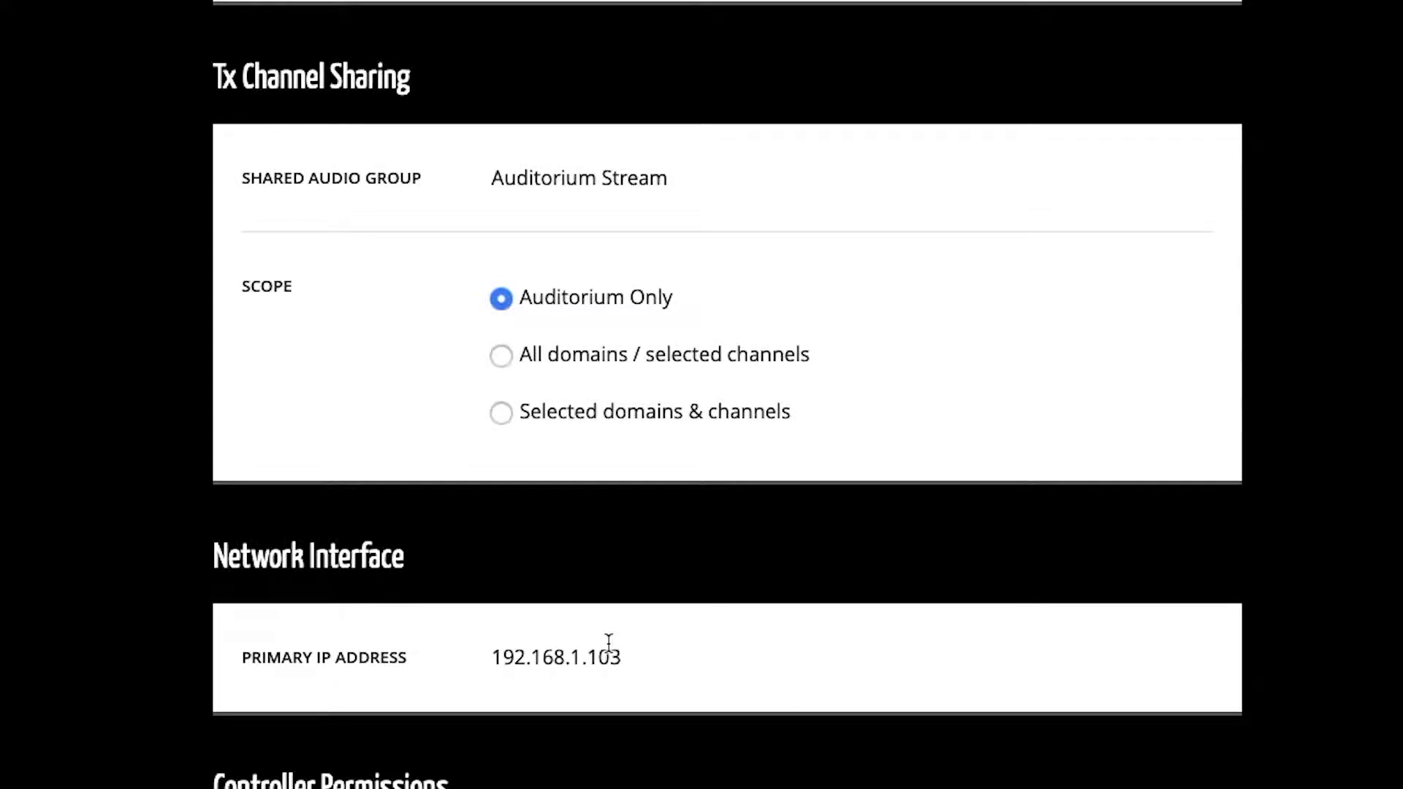
pyautogui.scroll(-2, 610, 646)
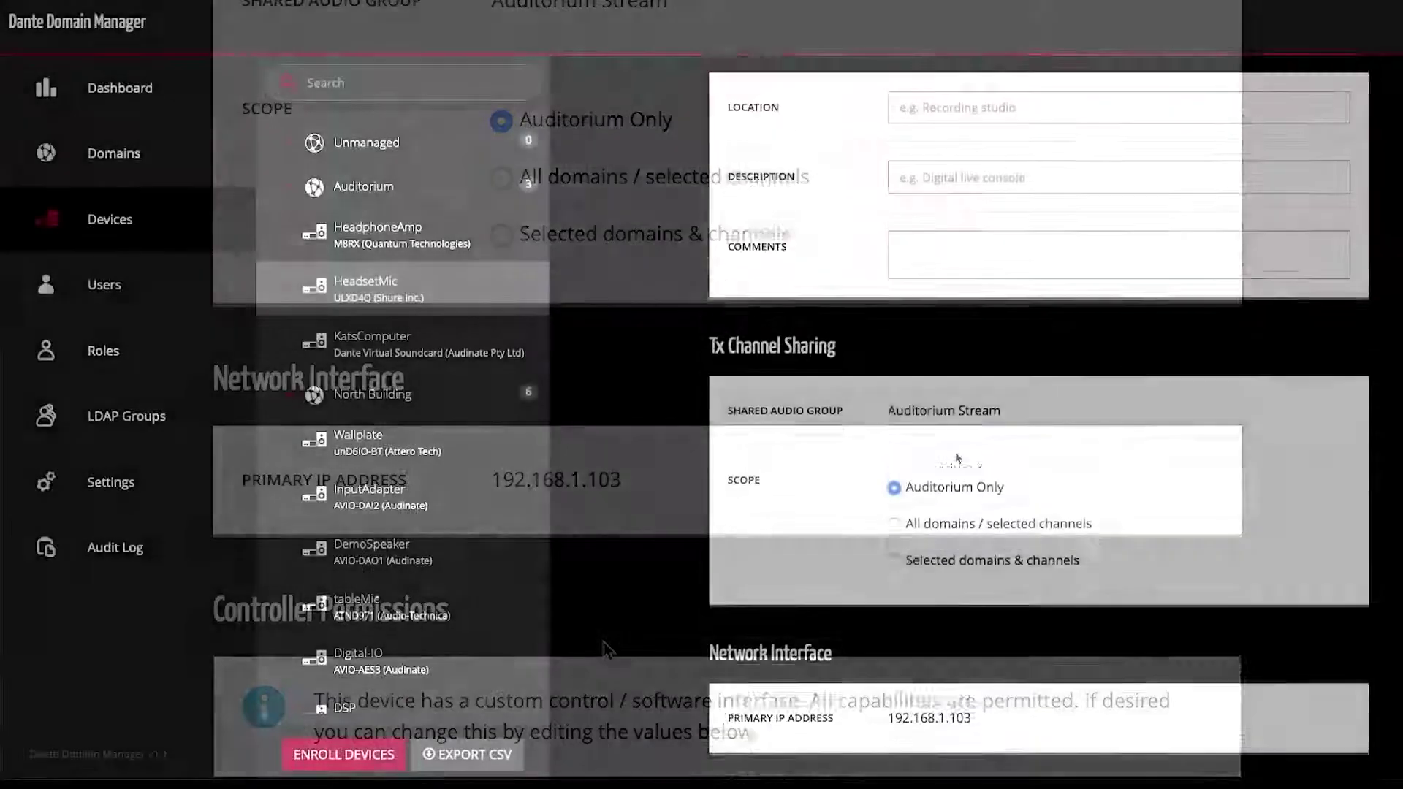
pyautogui.scroll(2, 1025, 483)
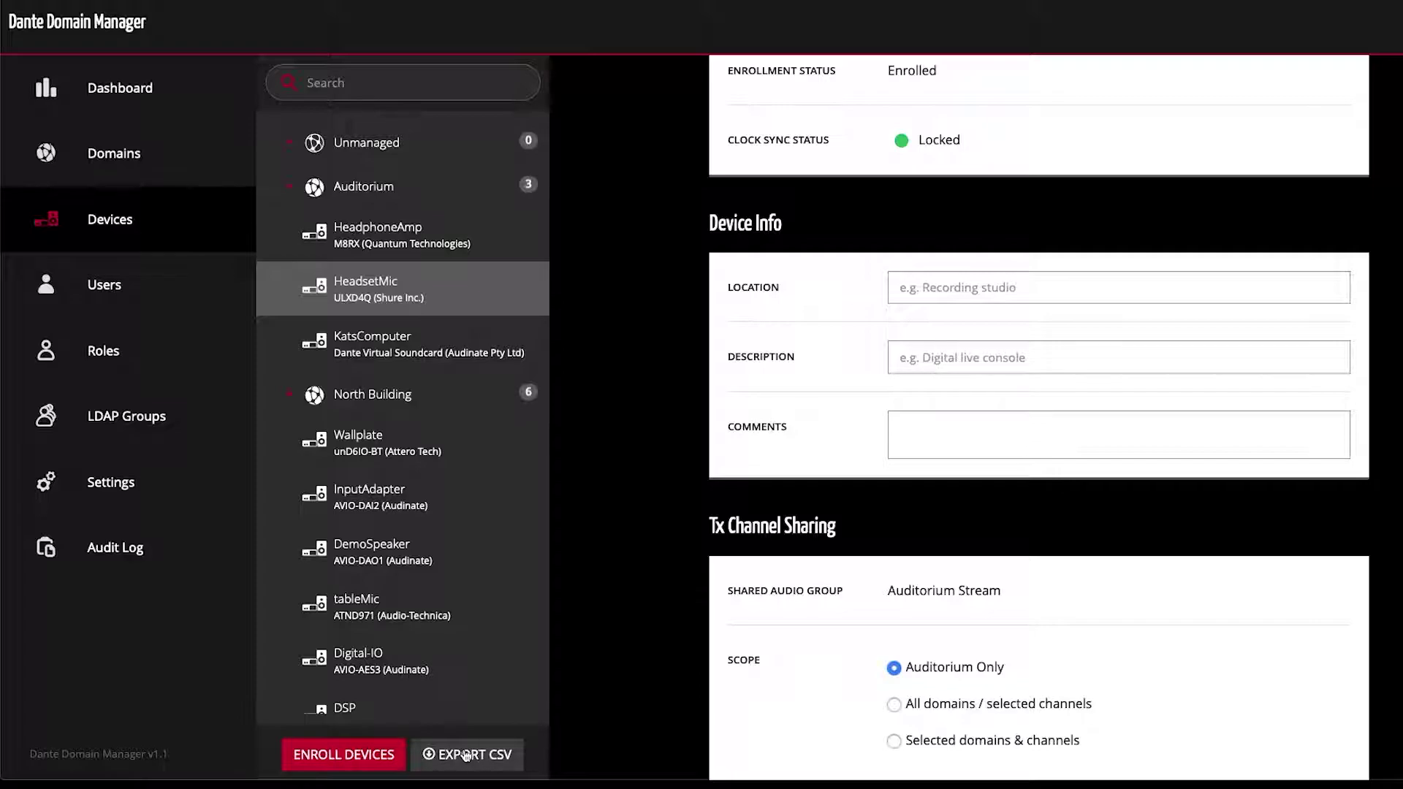
pyautogui.click(466, 755)
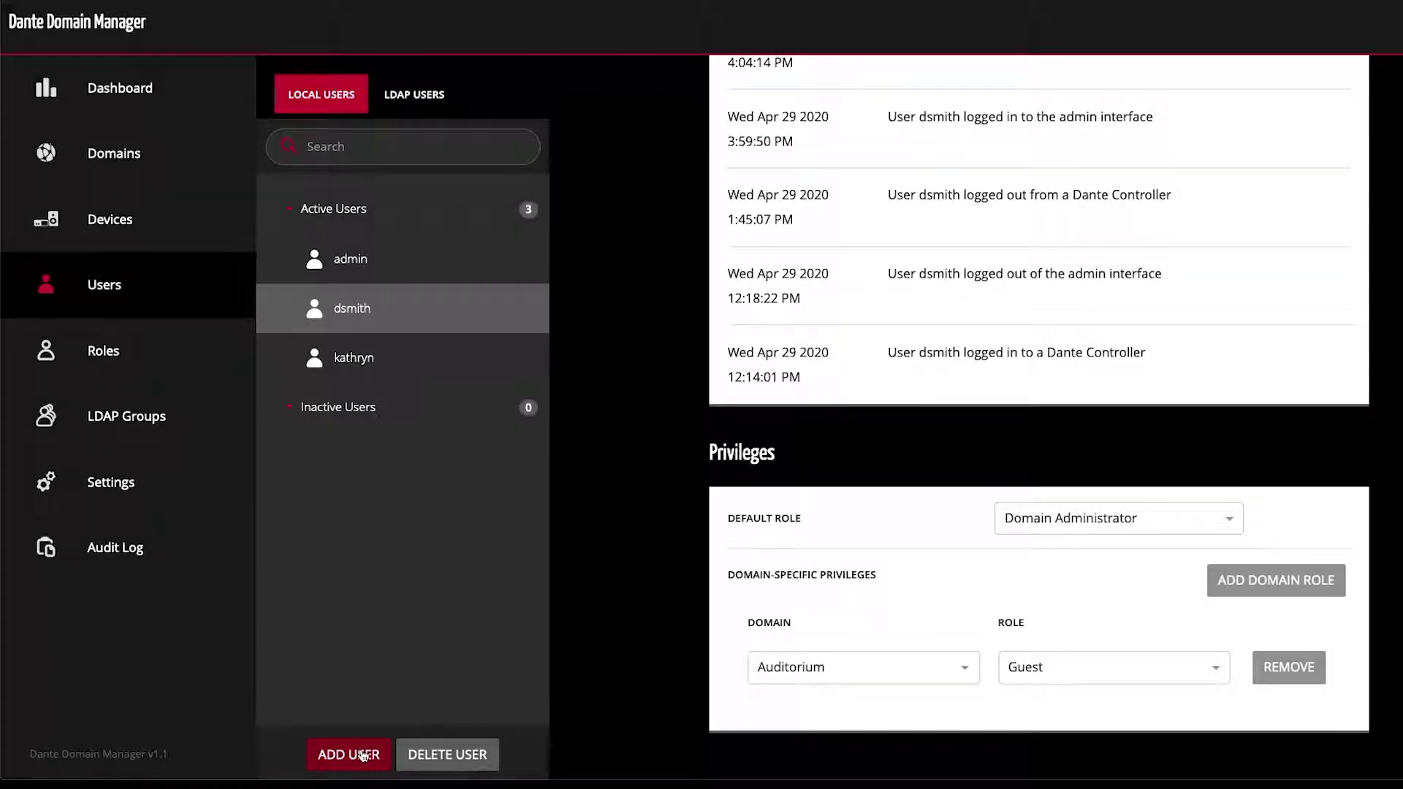
# Switch to the LDAP USERS list and open one LDAP user's details
pyautogui.click(427, 98)
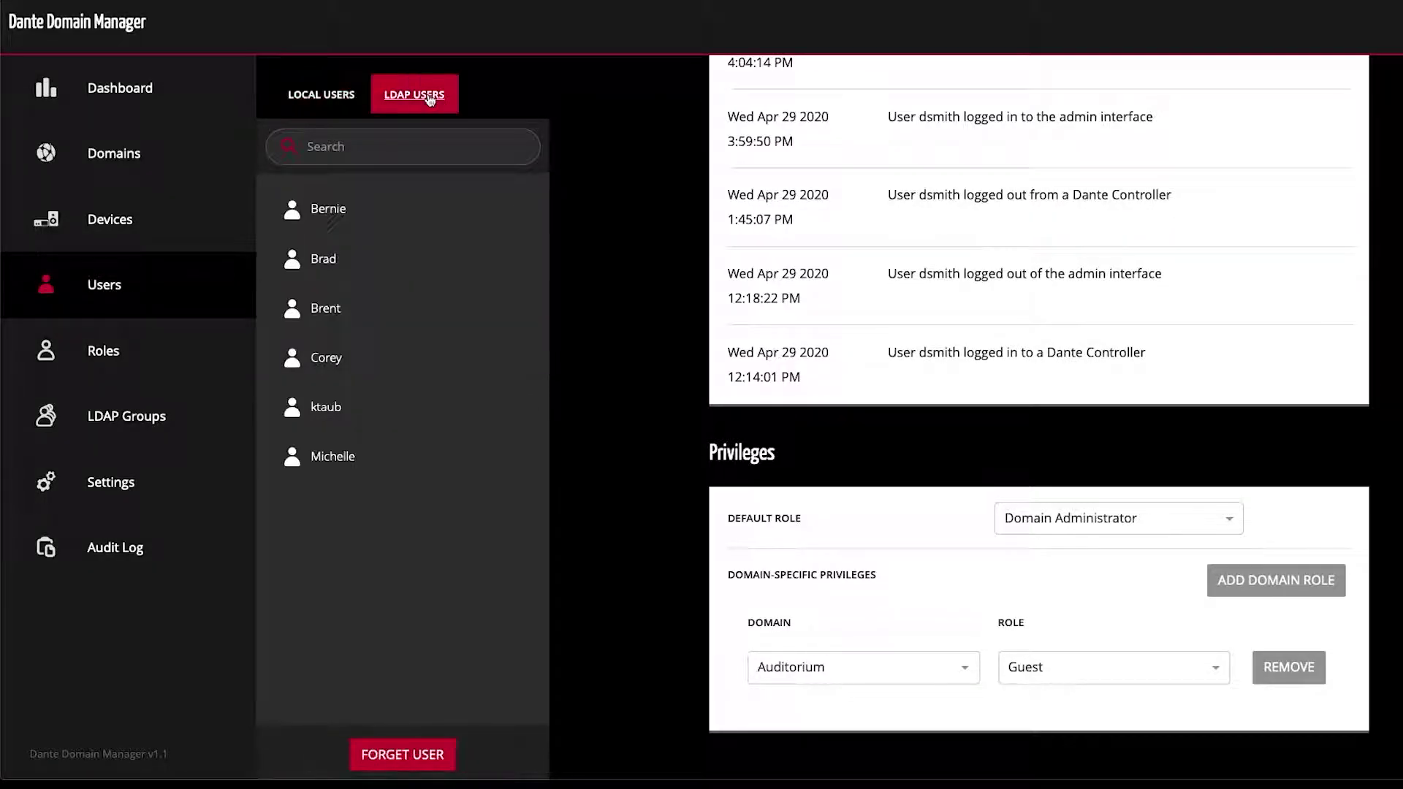
pyautogui.click(374, 369)
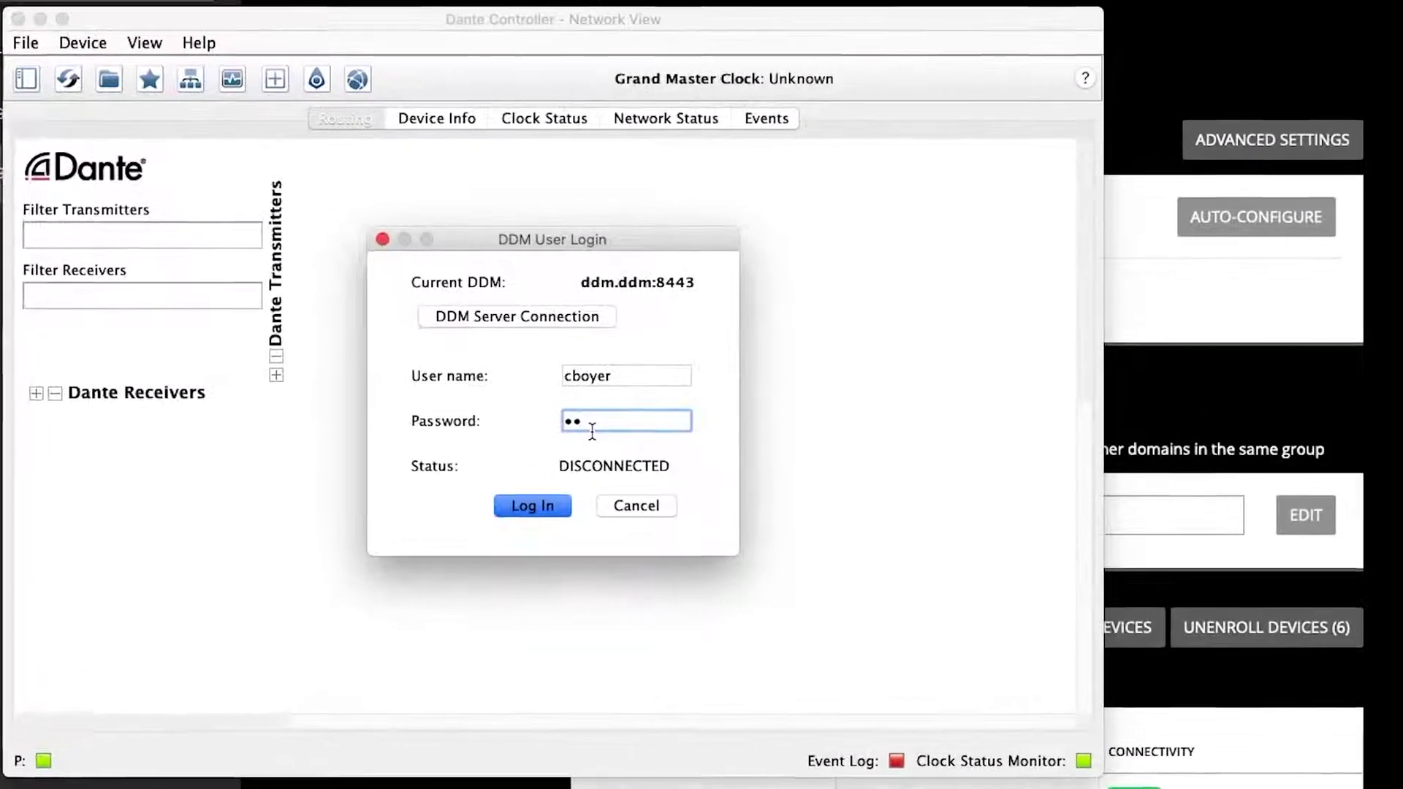
# Enter the password, log in to the domain manager, and view North Building and South Building
pyautogui.write('*')
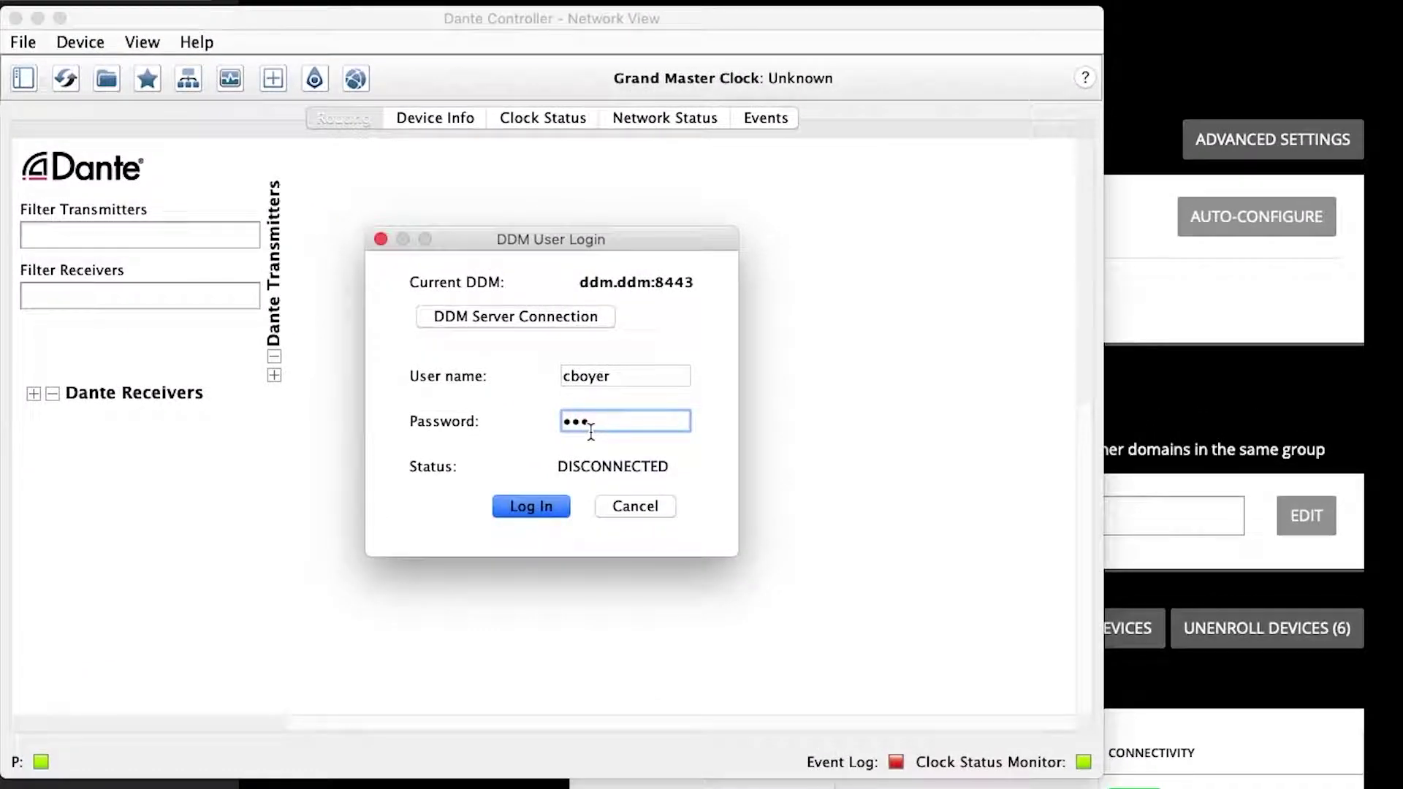
pyautogui.click(526, 505)
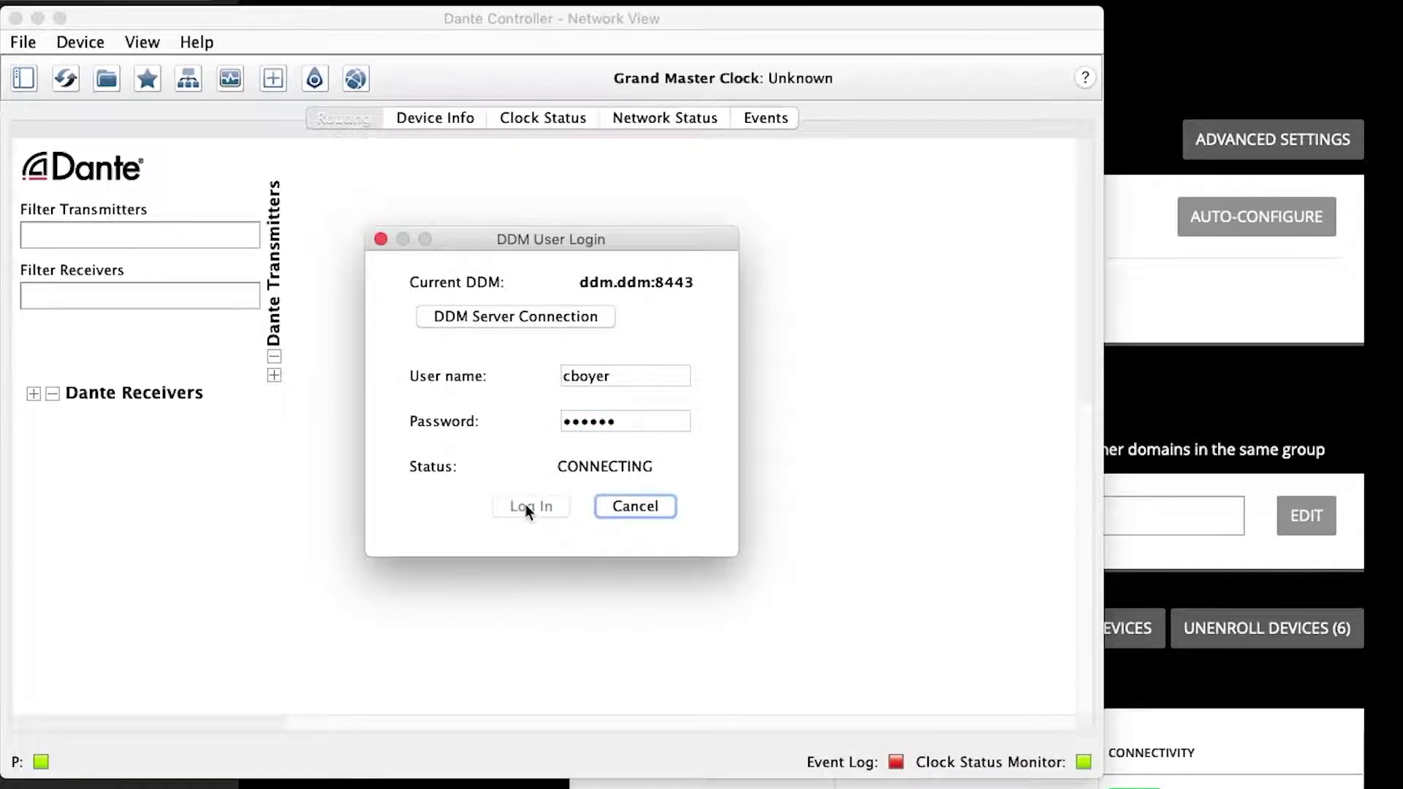
pyautogui.click(890, 75)
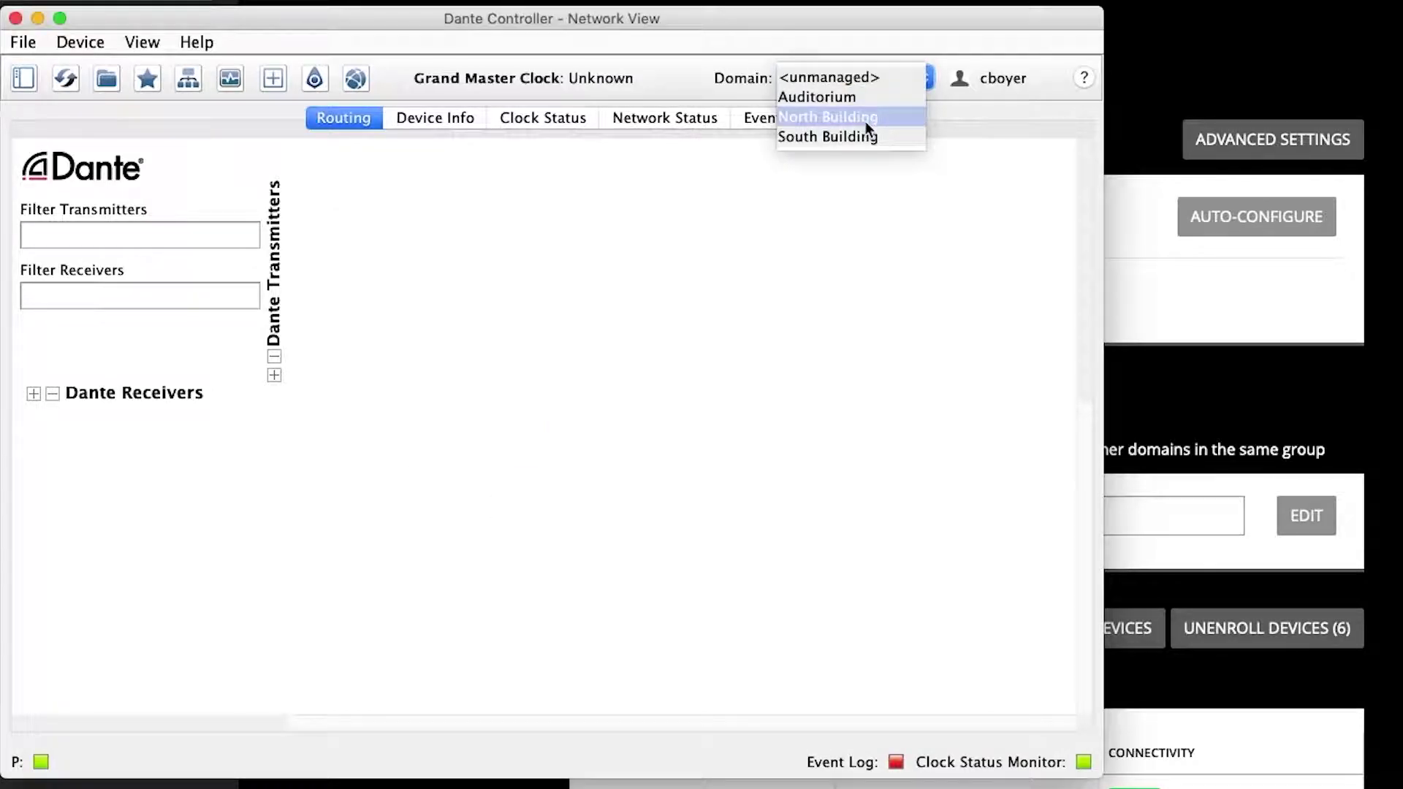
pyautogui.click(865, 118)
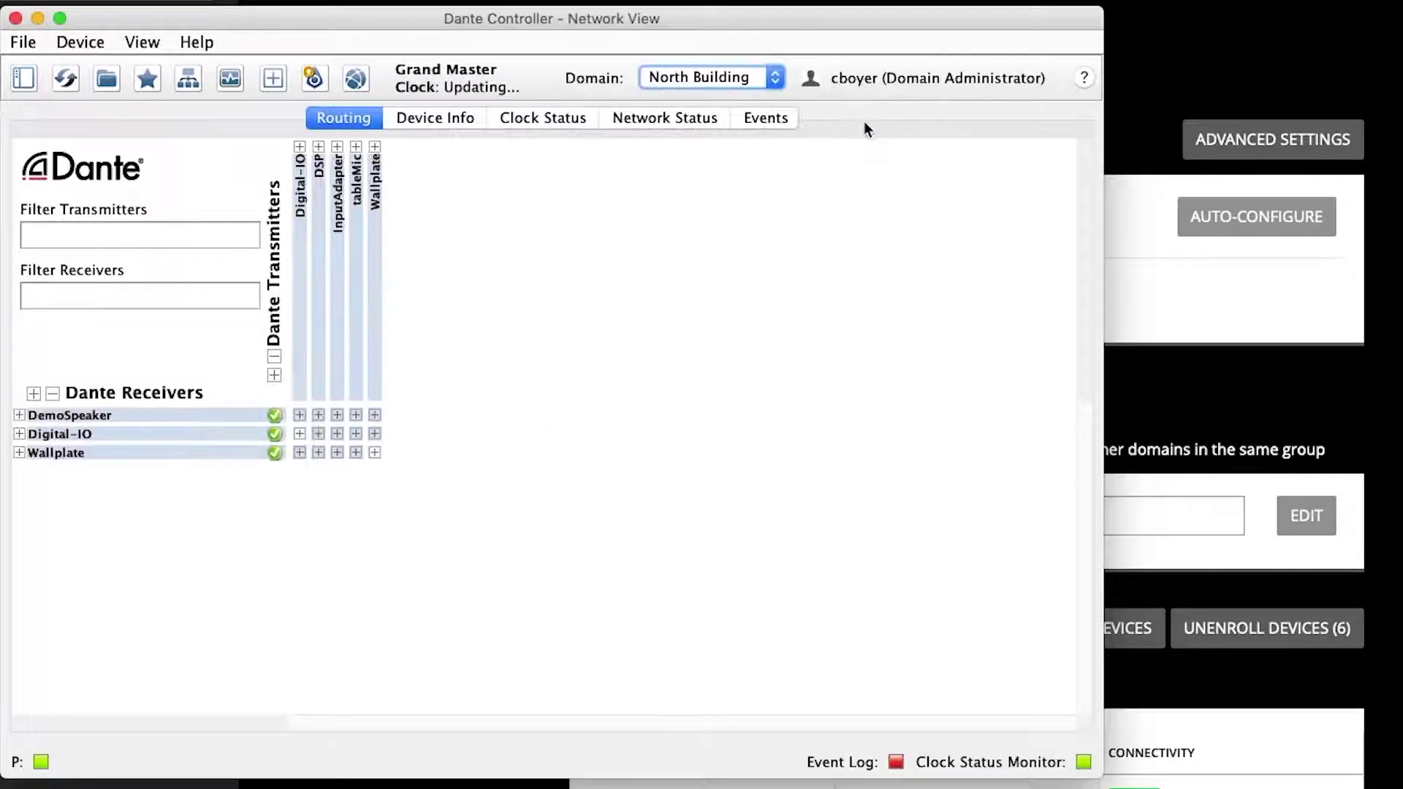
pyautogui.click(691, 75)
pyautogui.click(675, 97)
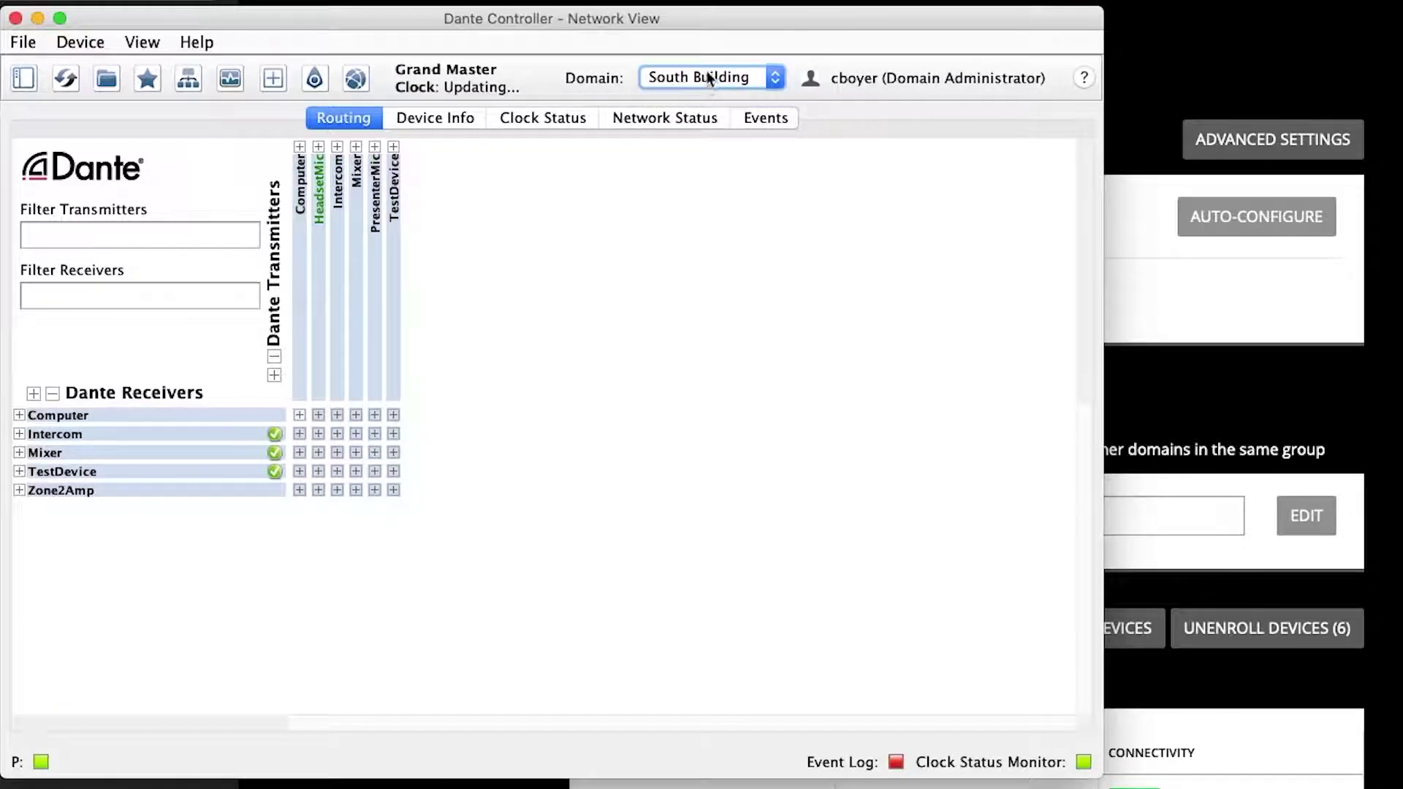
# In Auditorium, try routing HeadsetMic 02 to HeadphoneAmp 02, which is denied to the guest
pyautogui.click(706, 75)
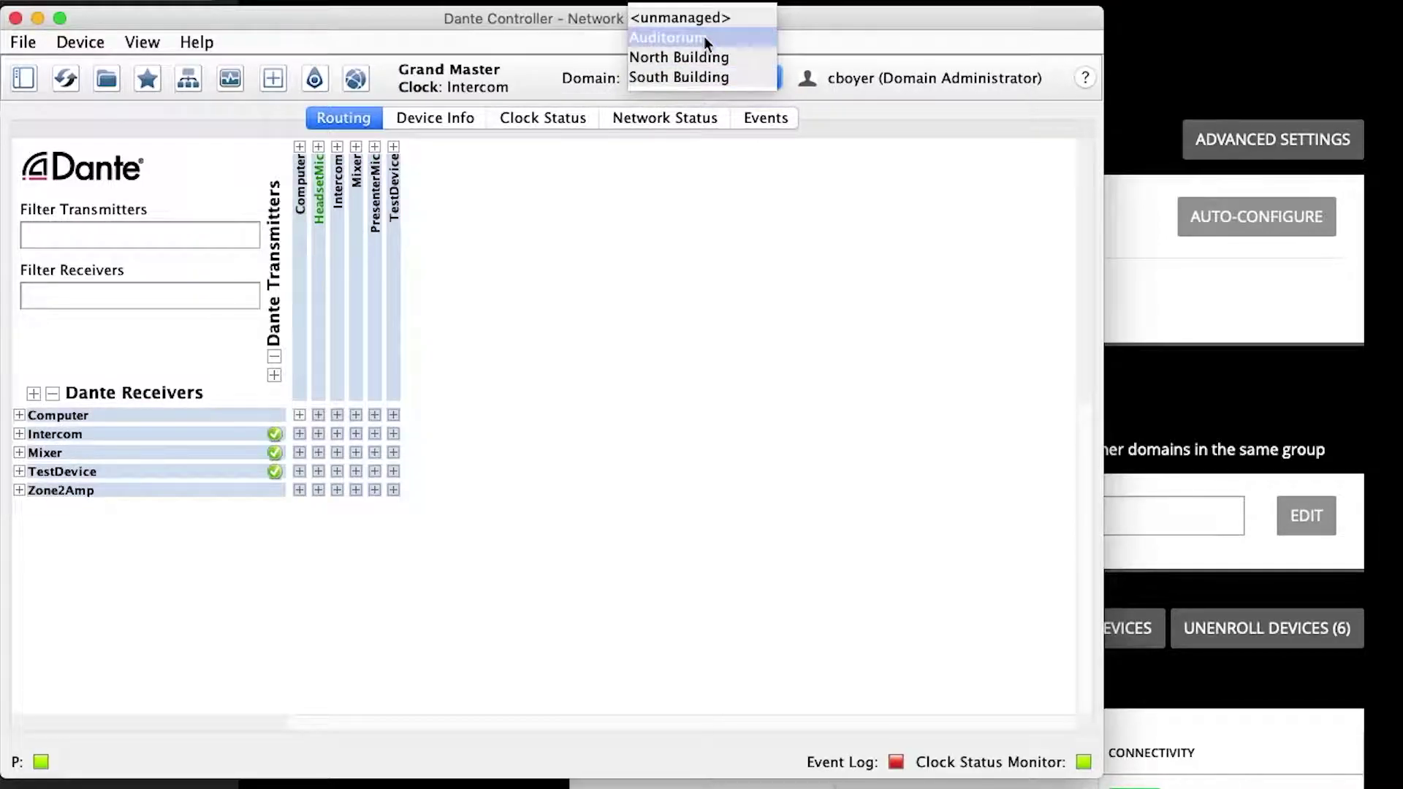
pyautogui.click(704, 36)
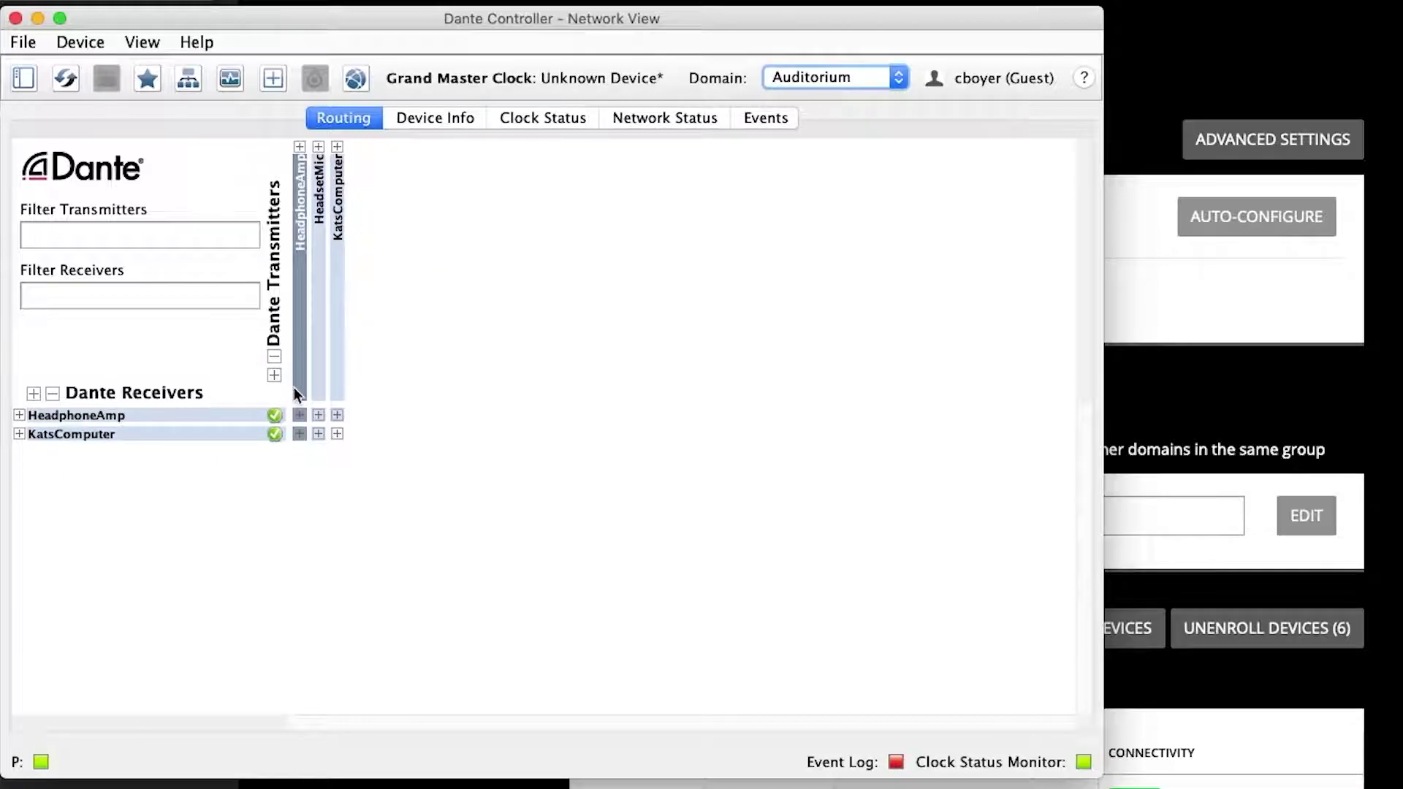
pyautogui.click(322, 415)
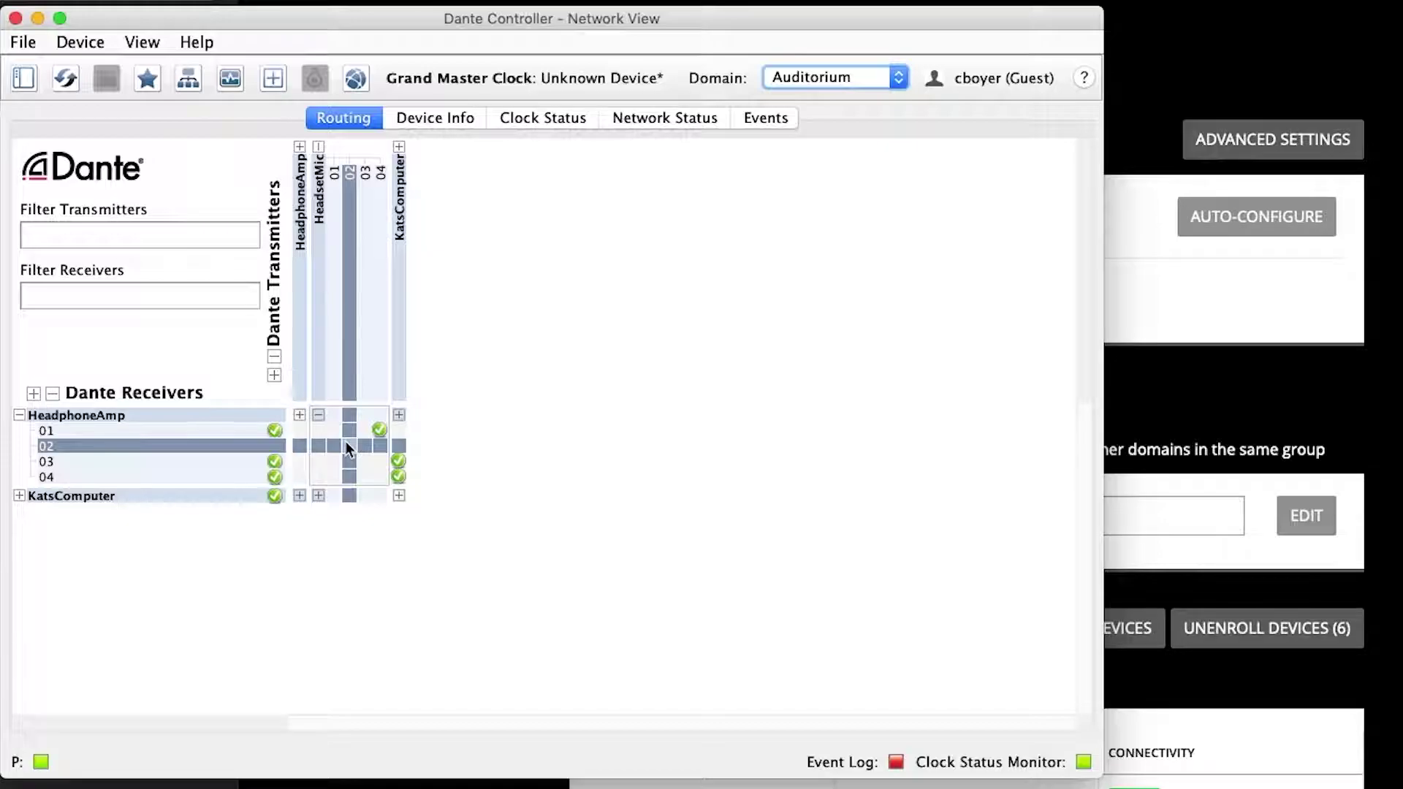
pyautogui.click(344, 441)
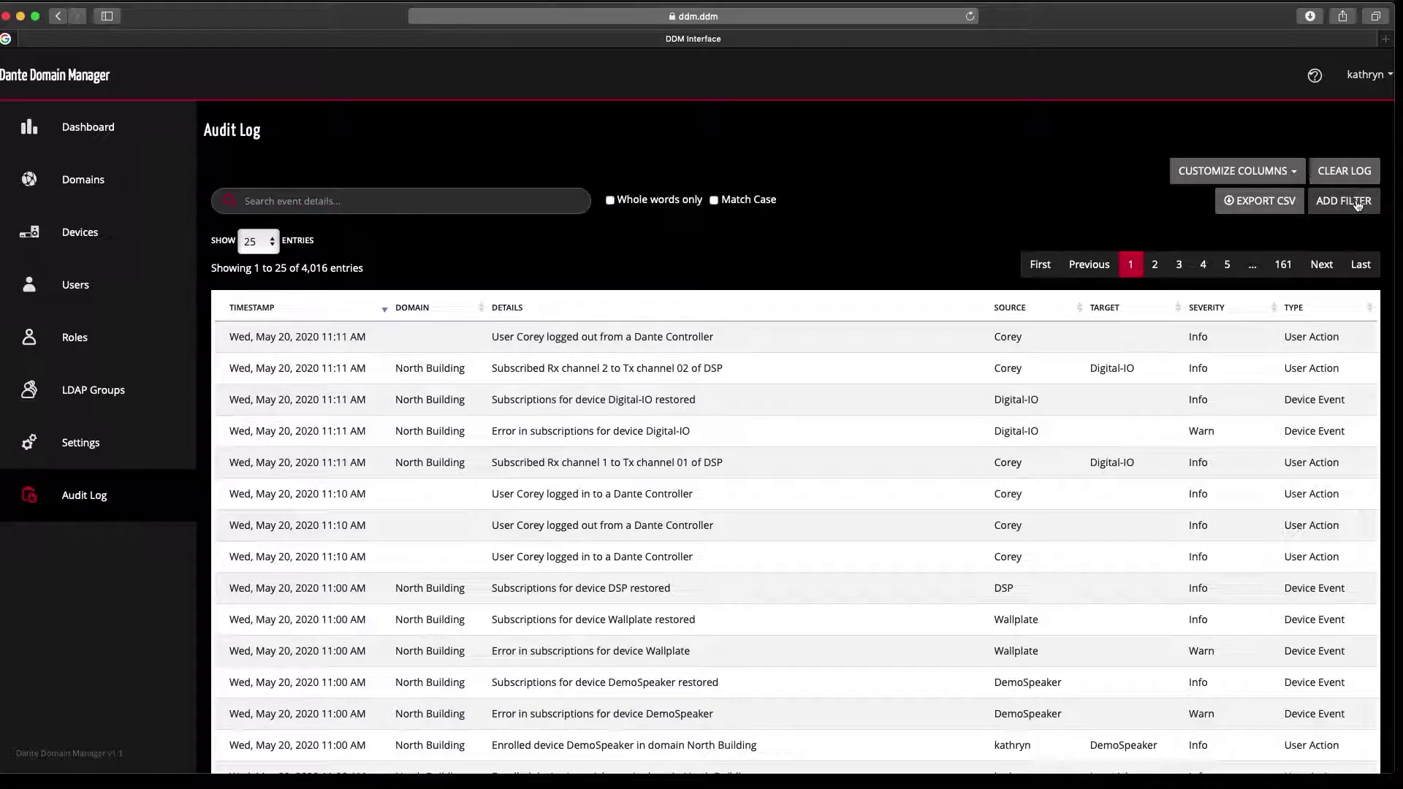
# Add an audit log filter on the user Display Name field
pyautogui.click(1356, 204)
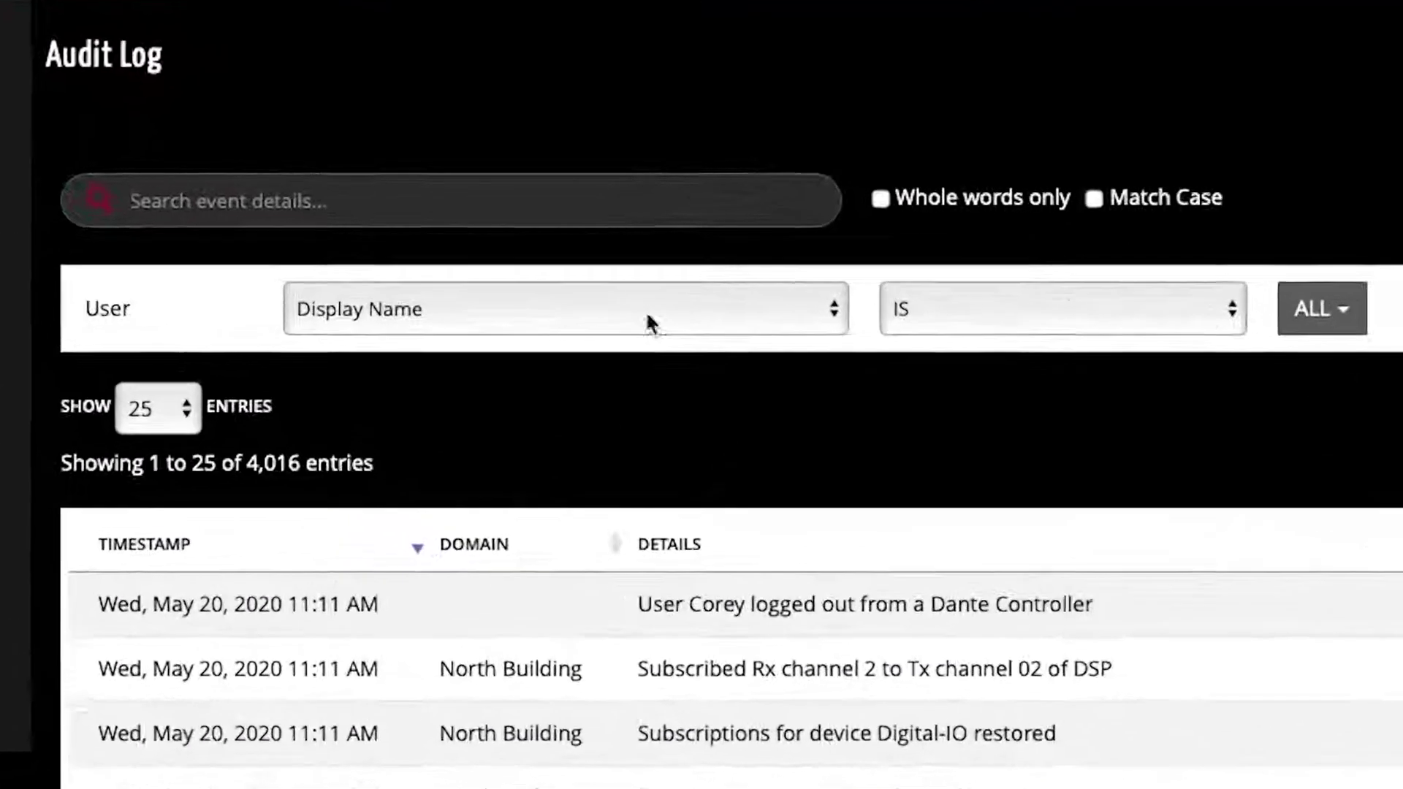
pyautogui.click(495, 255)
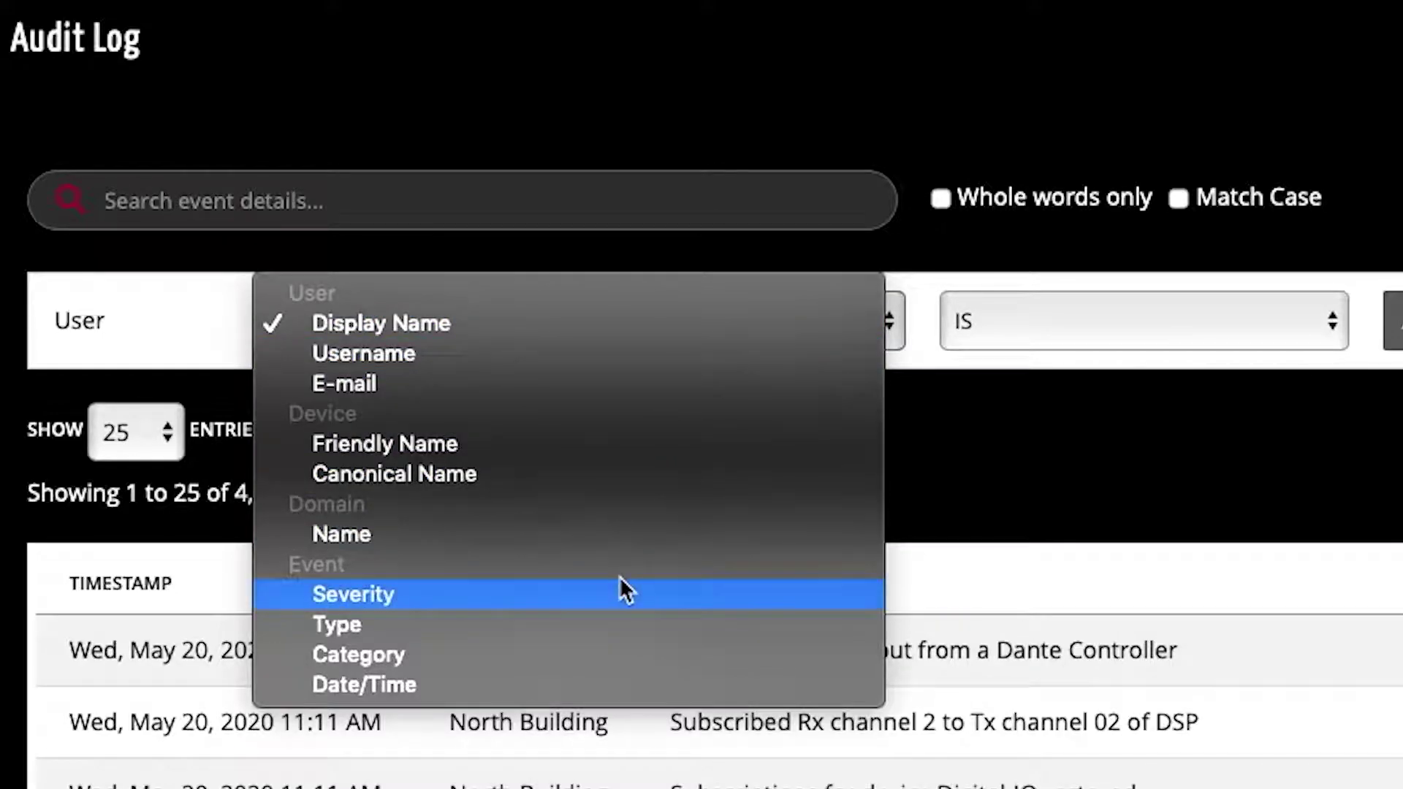
pyautogui.click(1044, 497)
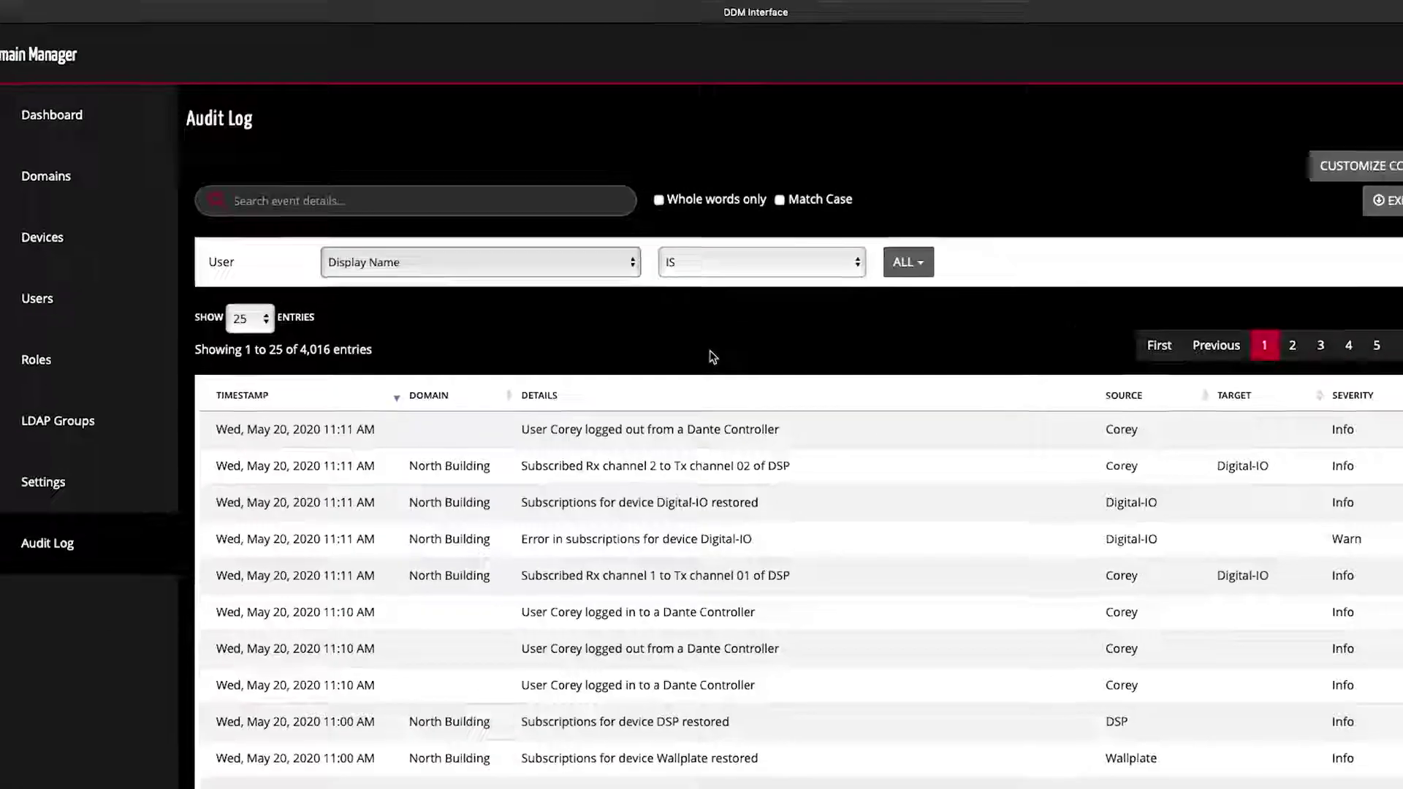